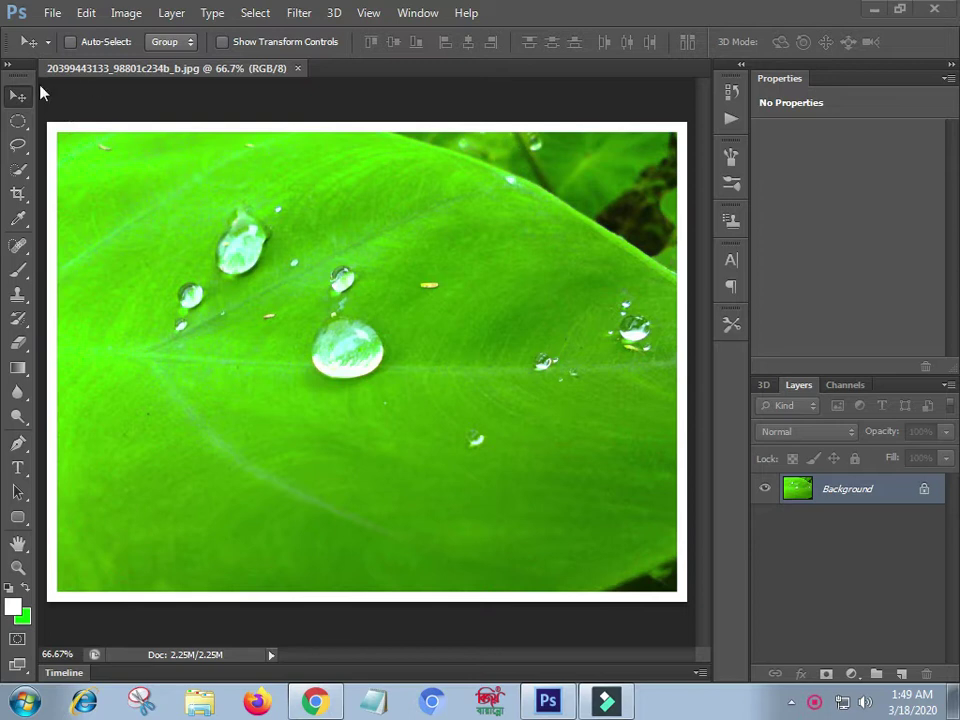
# Close the leaf photo and create a new white 1280 × 720 px, 72 ppi document.
pyautogui.click(297, 68)
pyautogui.click(54, 14)
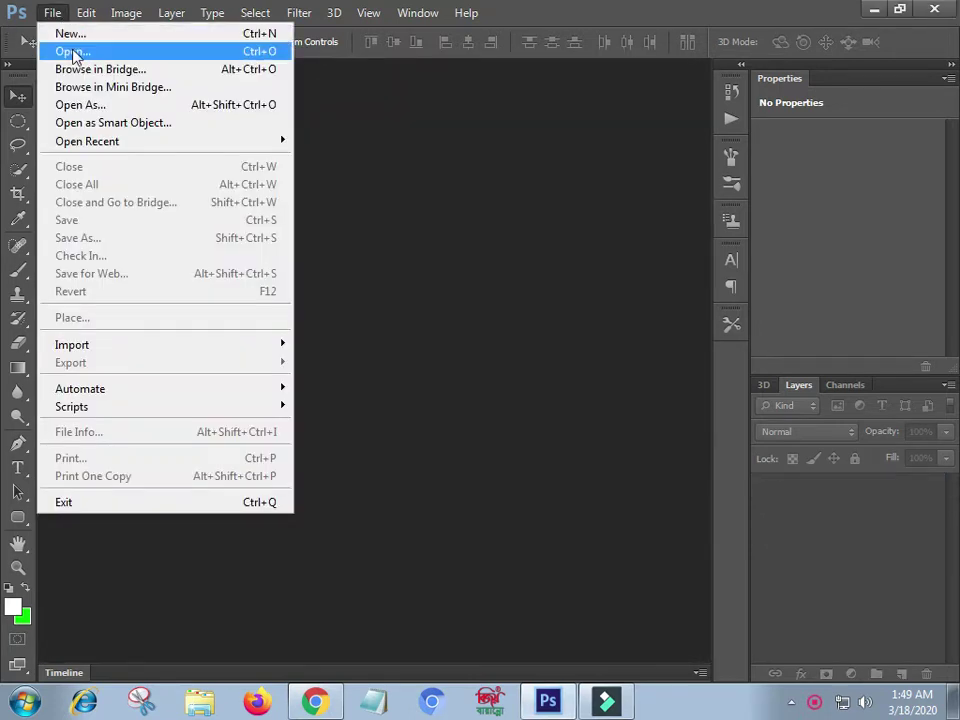
pyautogui.click(70, 33)
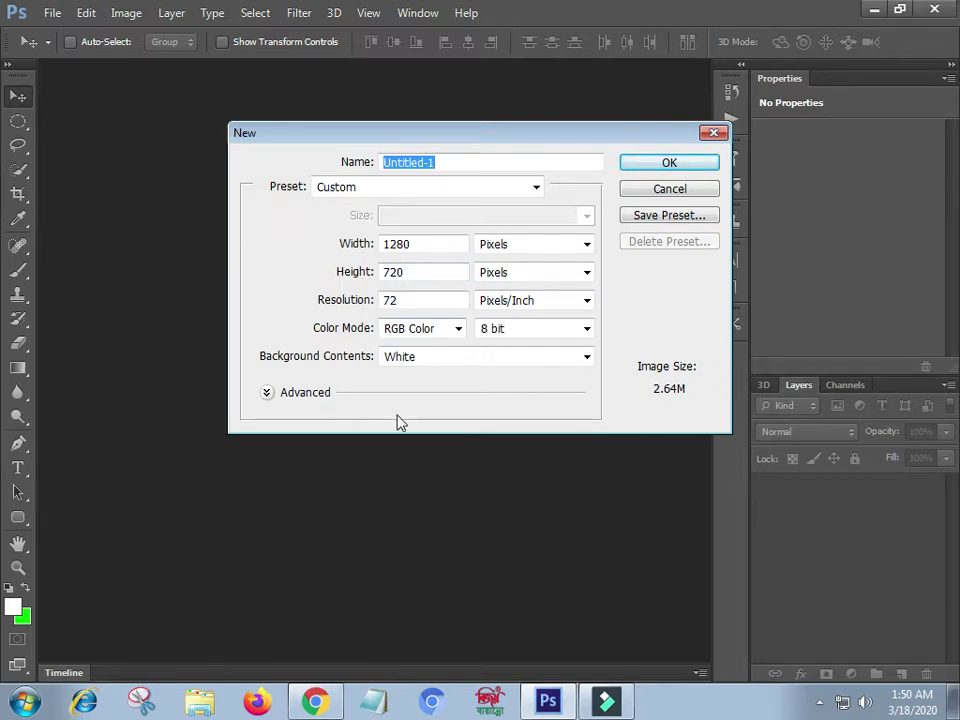
pyautogui.click(669, 165)
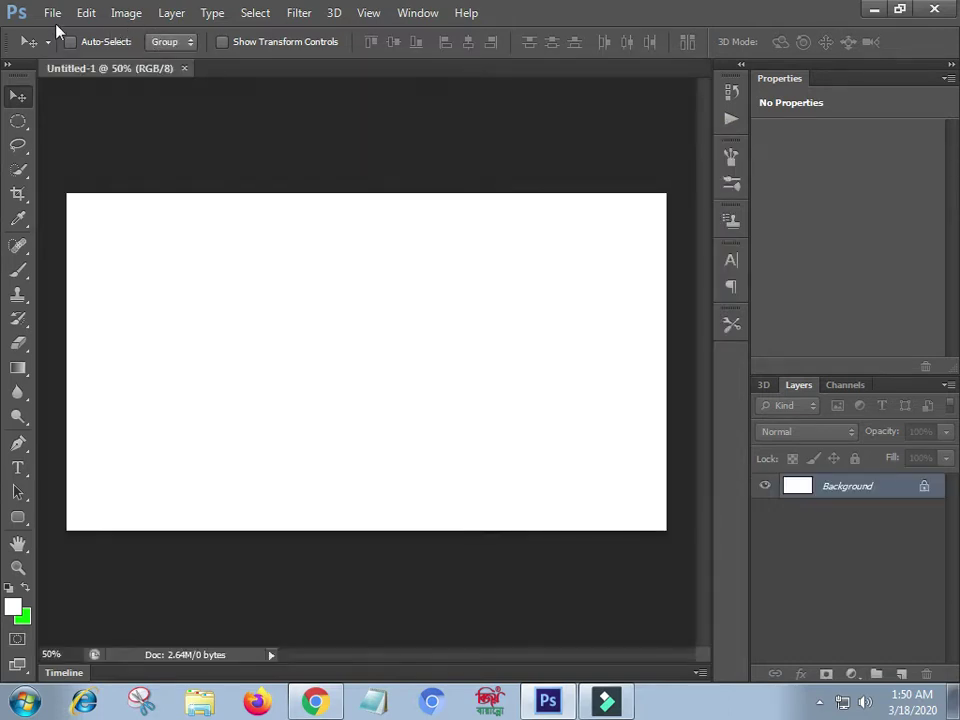
pyautogui.click(50, 14)
pyautogui.click(68, 52)
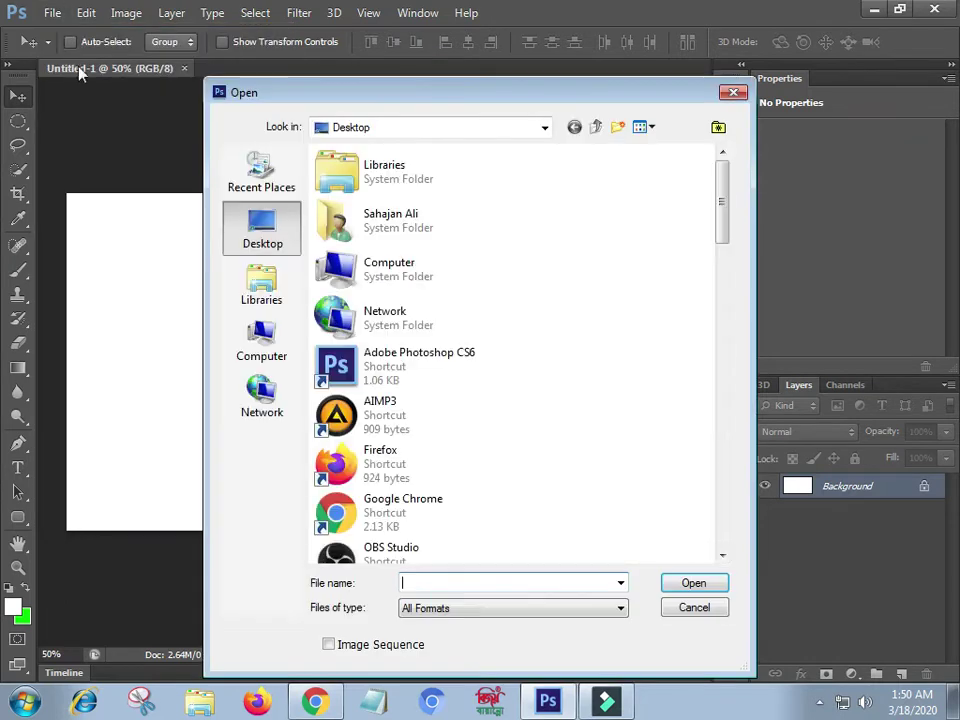
pyautogui.moveTo(726, 208); pyautogui.dragTo(718, 364)
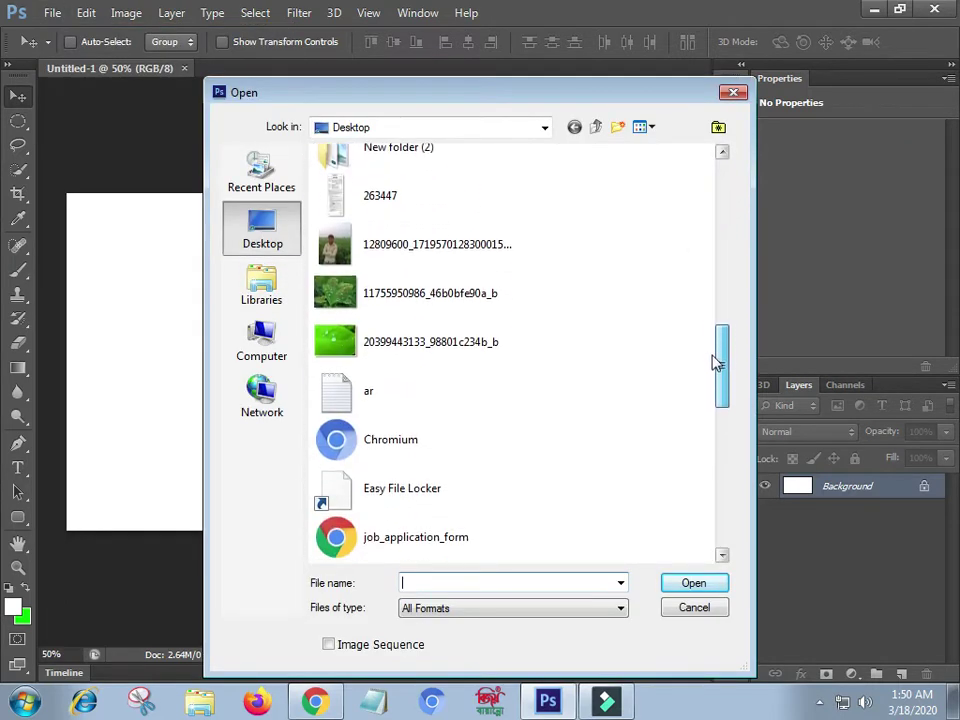
pyautogui.click(401, 343)
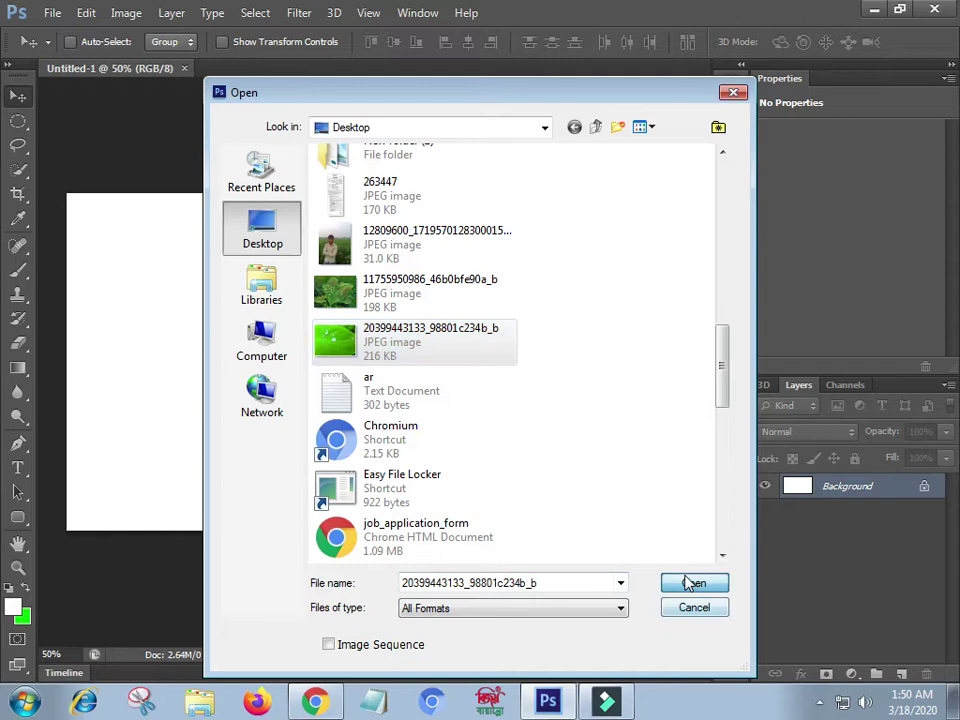
pyautogui.click(690, 582)
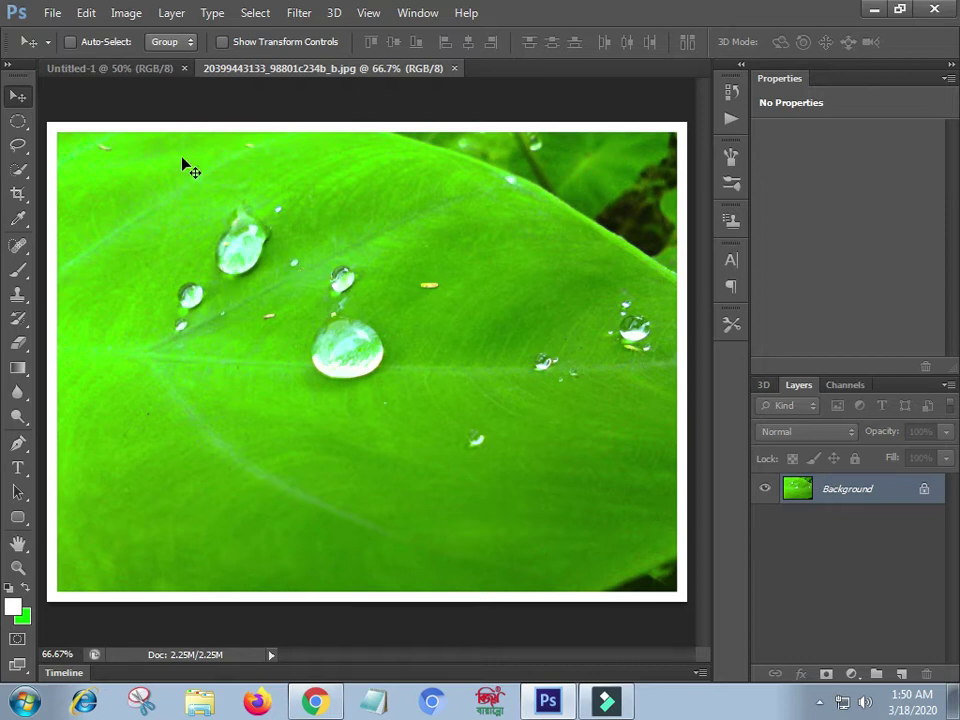
# Duplicate the leaf's Background layer into Untitled-1 as Background copy and view it there.
pyautogui.click(124, 72)
pyautogui.click(281, 72)
pyautogui.rightClick(845, 495)
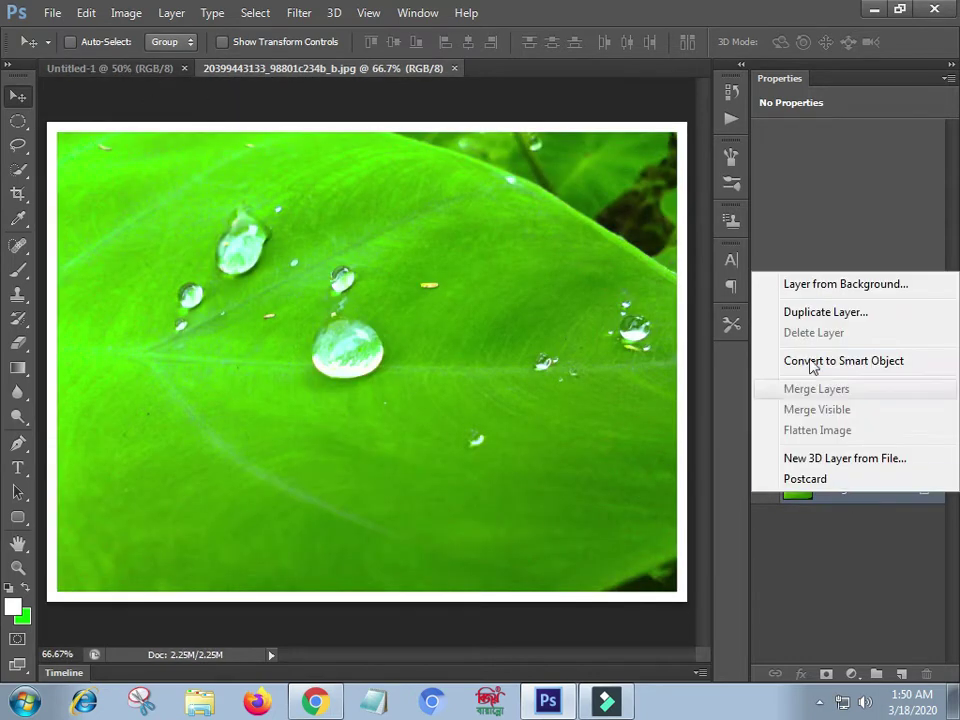
pyautogui.click(806, 313)
pyautogui.click(450, 282)
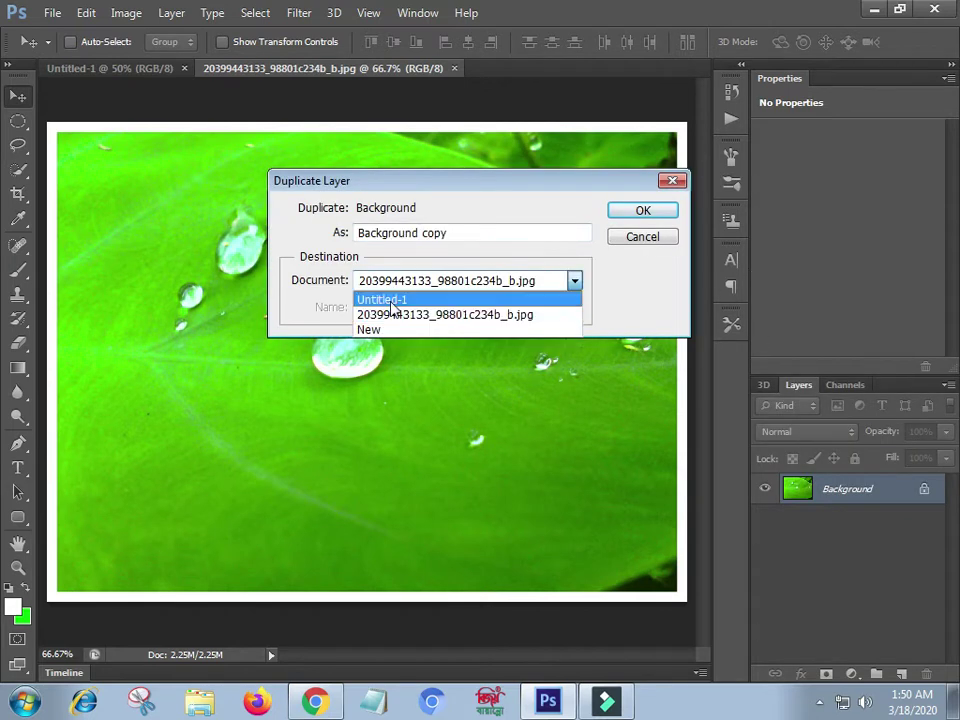
pyautogui.click(391, 302)
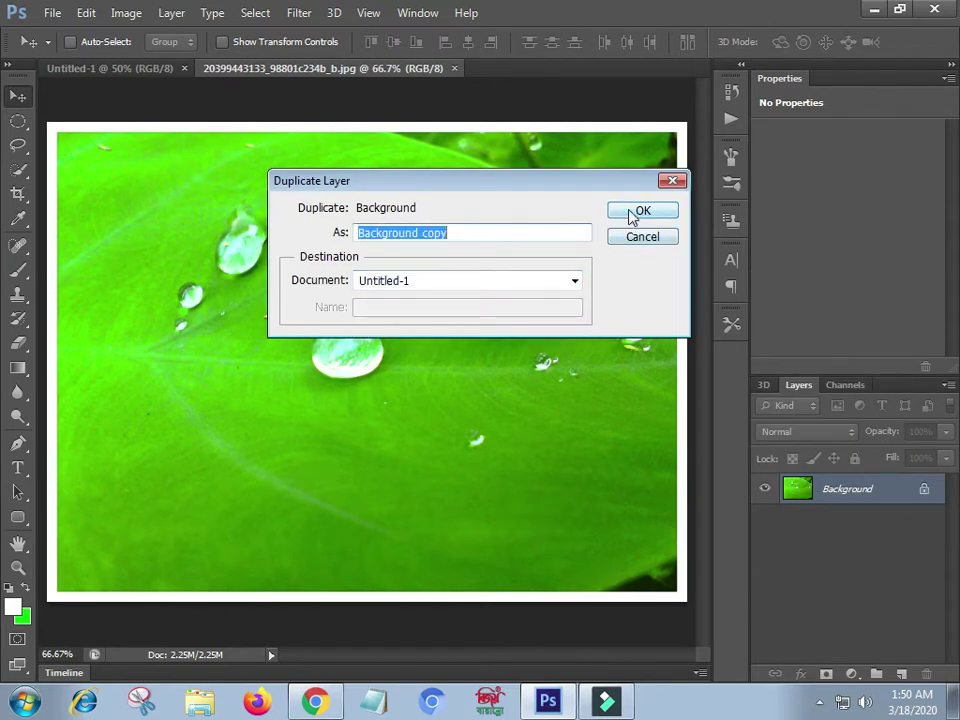
pyautogui.click(637, 212)
pyautogui.click(130, 68)
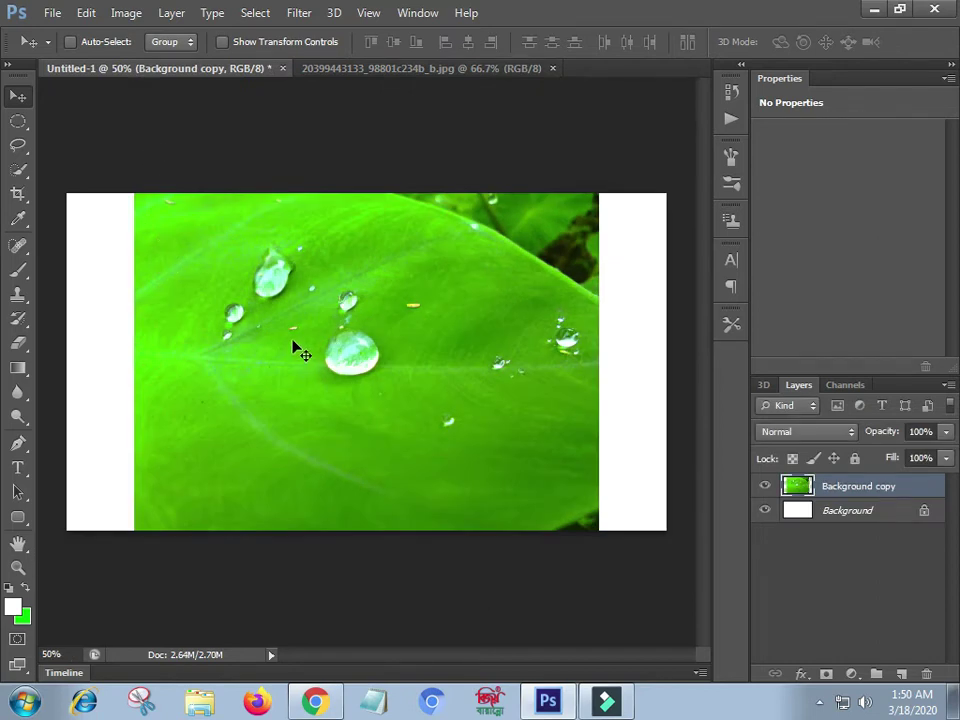
pyautogui.hotkey('ctrl', 't')
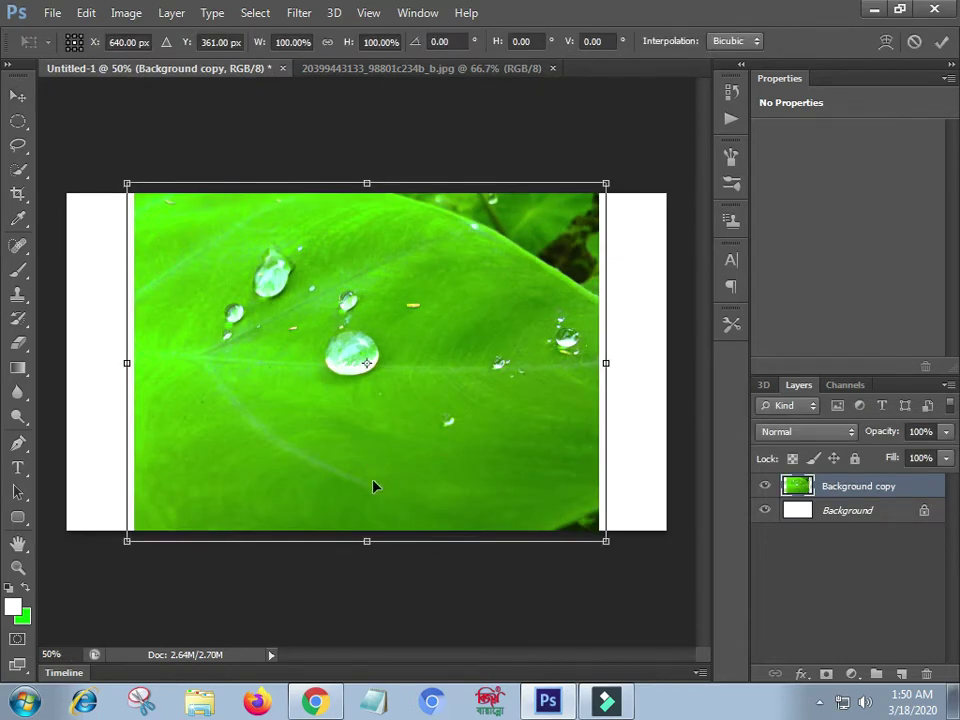
# Stretch and reposition the leaf layer to cover the entire 1280 × 720 canvas, then apply it.
pyautogui.moveTo(382, 456); pyautogui.dragTo(380, 533)
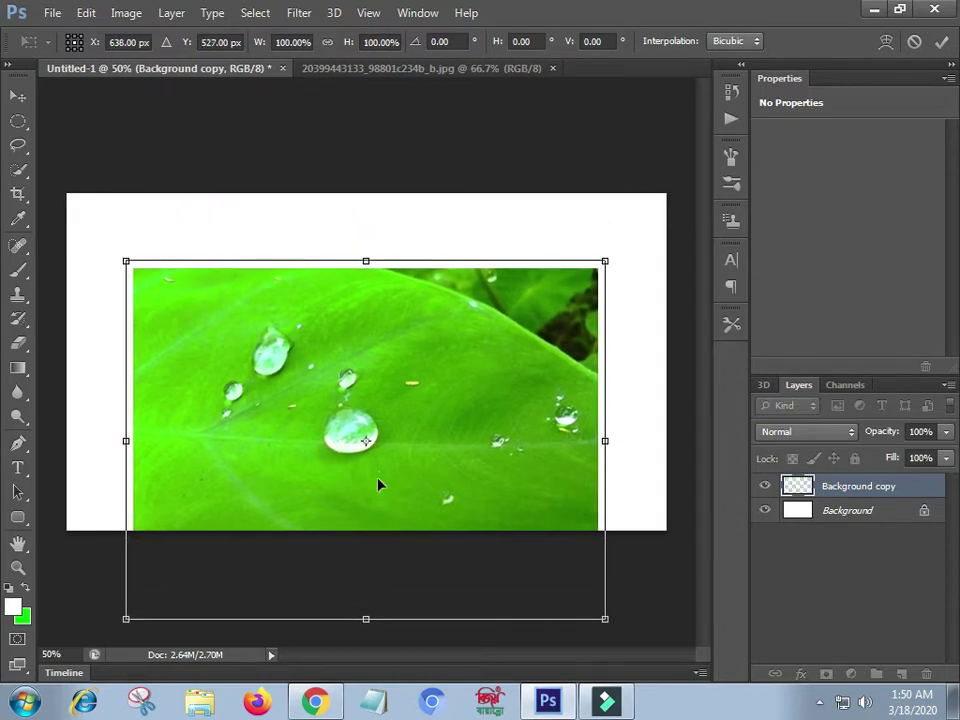
pyautogui.moveTo(366, 262); pyautogui.dragTo(369, 22)
pyautogui.moveTo(407, 388)
pyautogui.mouseDown()
pyautogui.moveTo(407, 321)
pyautogui.moveTo(422, 574)
pyautogui.mouseUp()
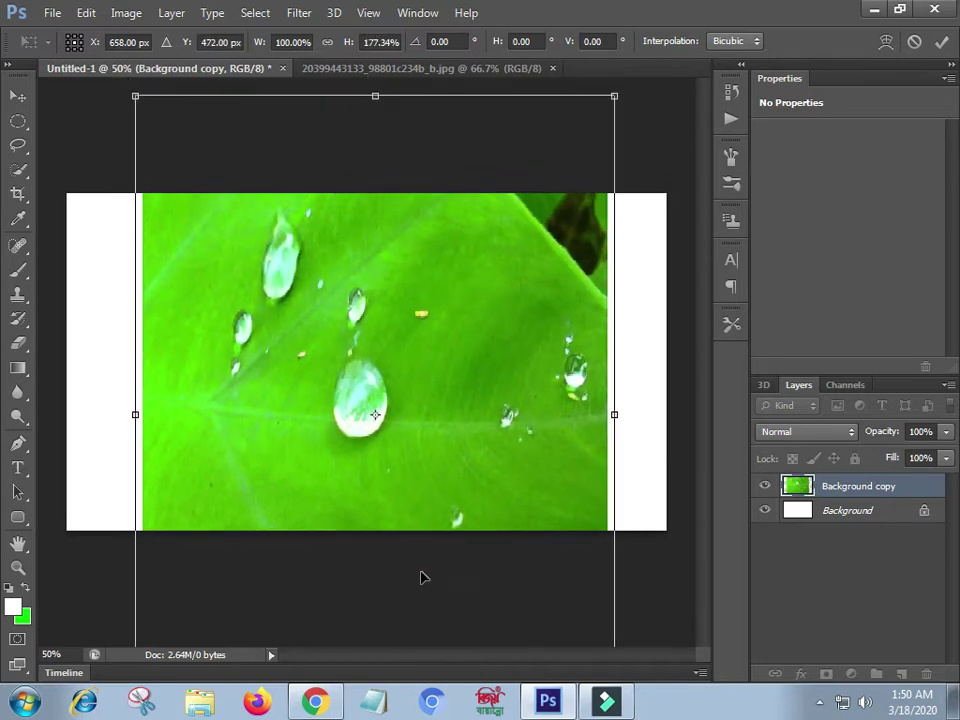
pyautogui.moveTo(378, 130); pyautogui.dragTo(375, 22)
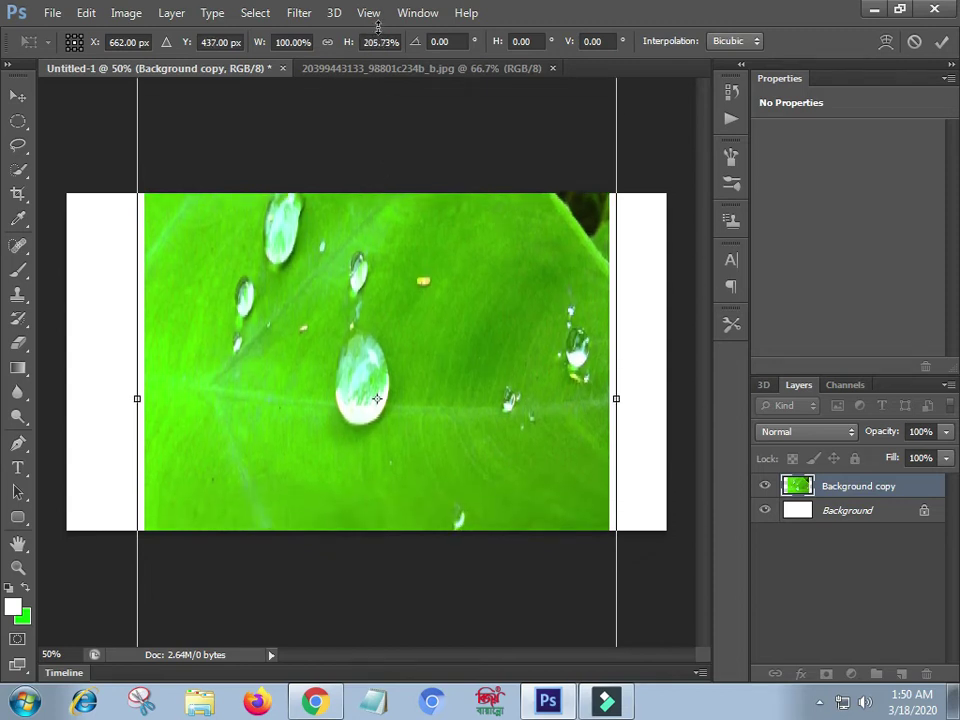
pyautogui.moveTo(452, 424)
pyautogui.mouseDown()
pyautogui.moveTo(443, 204)
pyautogui.moveTo(441, 212)
pyautogui.moveTo(378, 195)
pyautogui.moveTo(381, 120)
pyautogui.mouseUp()
pyautogui.moveTo(508, 435)
pyautogui.mouseDown()
pyautogui.moveTo(479, 230)
pyautogui.moveTo(475, 63)
pyautogui.moveTo(475, 77)
pyautogui.mouseUp()
pyautogui.moveTo(104, 159); pyautogui.dragTo(44, 163)
pyautogui.moveTo(589, 158); pyautogui.dragTo(687, 160)
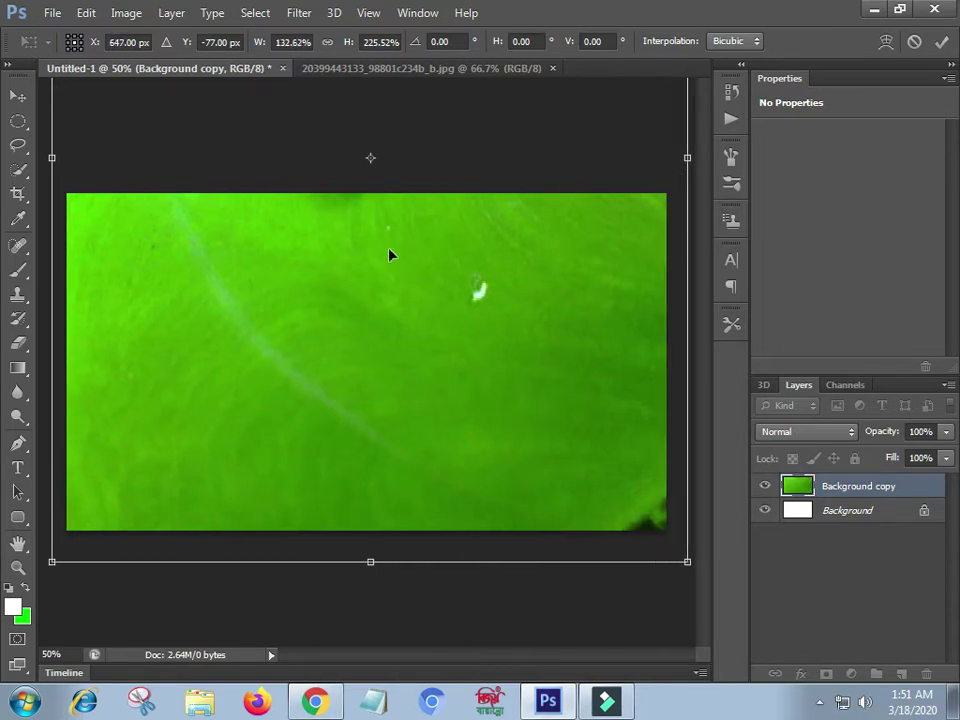
pyautogui.click(18, 96)
pyautogui.click(438, 274)
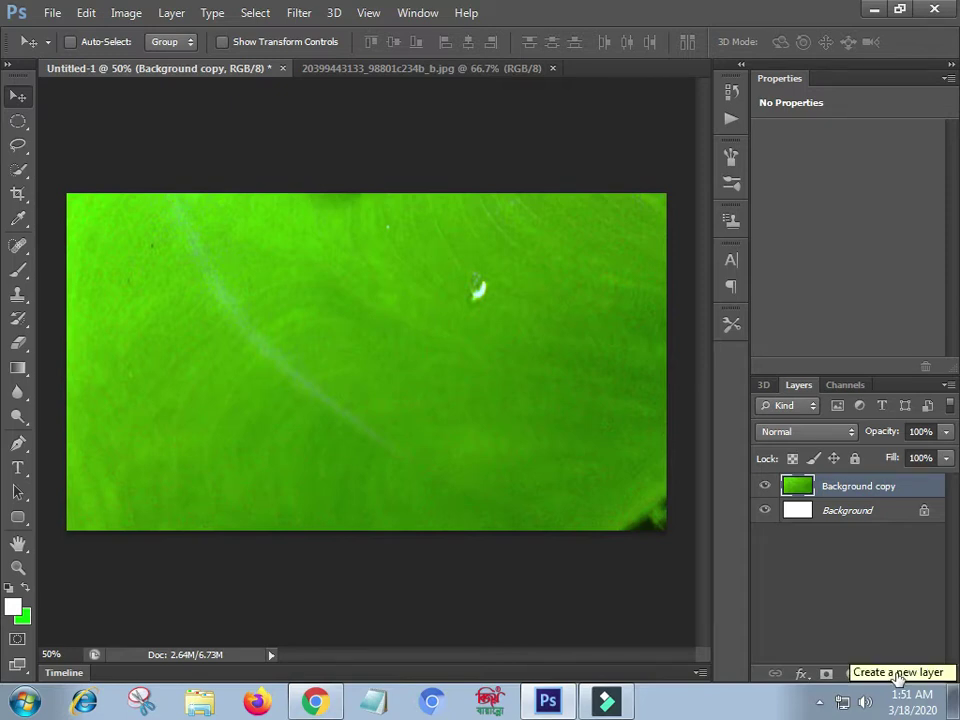
# Add a new Layer 1 and draw a small circular selection left of centre.
pyautogui.click(899, 676)
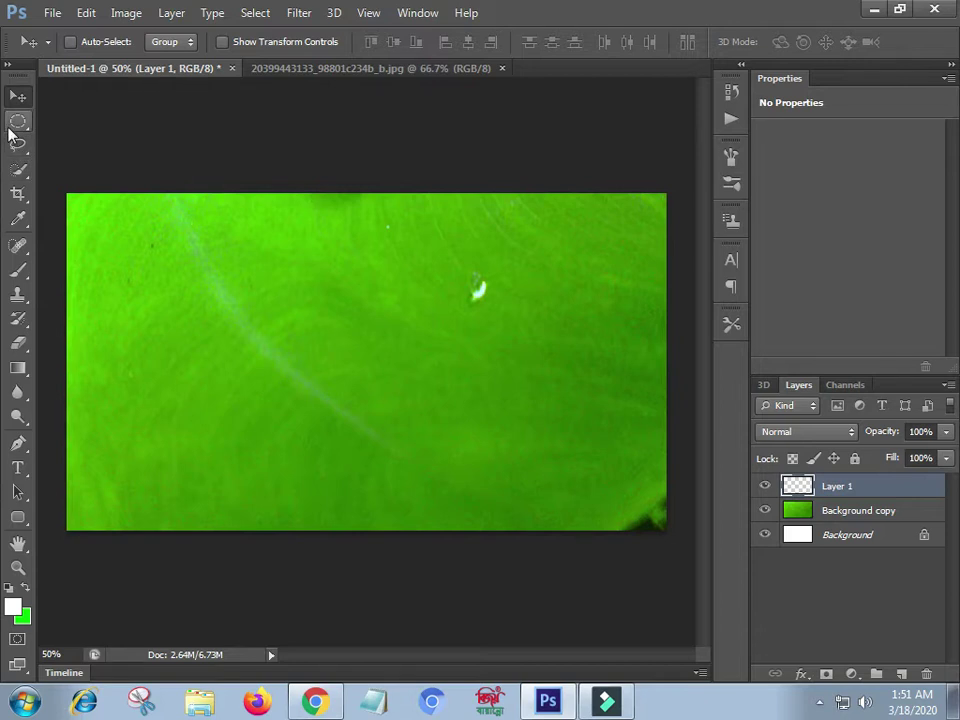
pyautogui.click(17, 122)
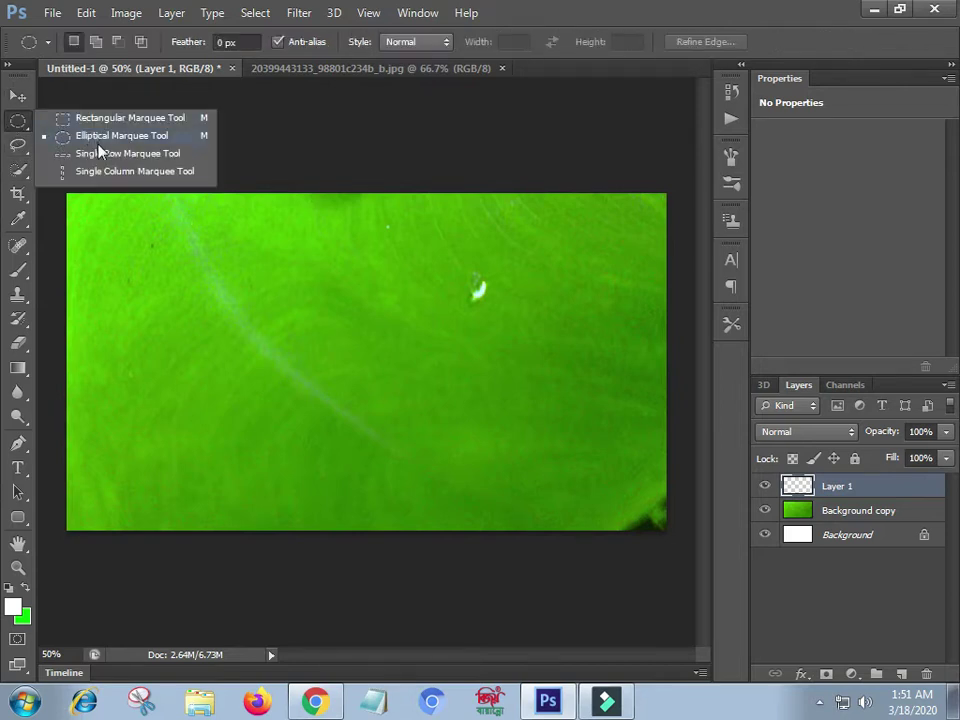
pyautogui.click(142, 140)
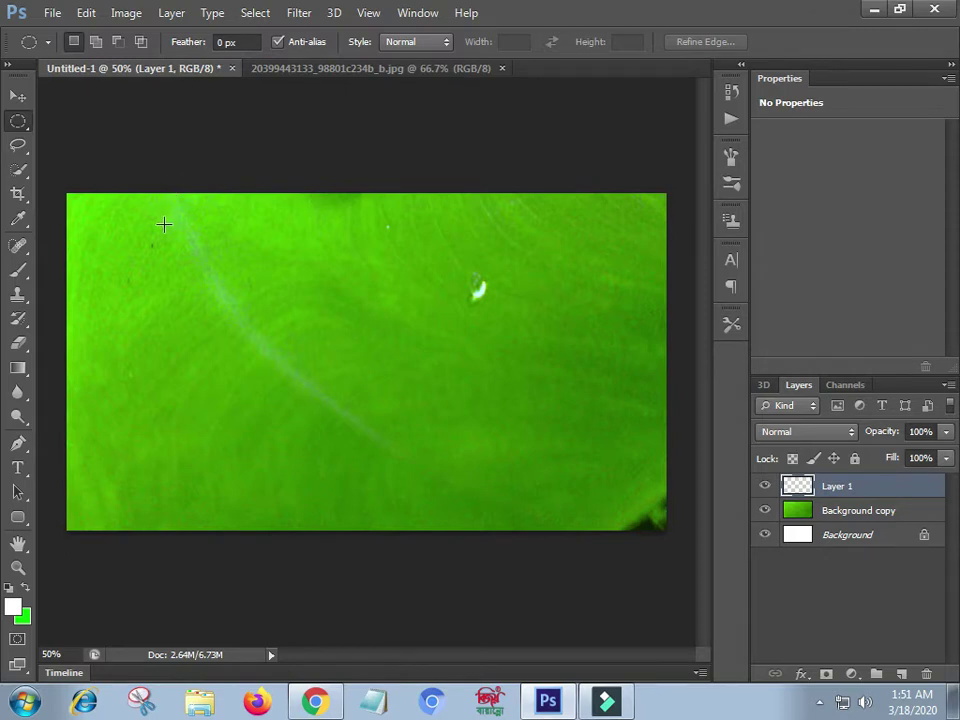
pyautogui.moveTo(213, 328); pyautogui.dragTo(232, 350)
pyautogui.moveTo(211, 324); pyautogui.dragTo(260, 373)
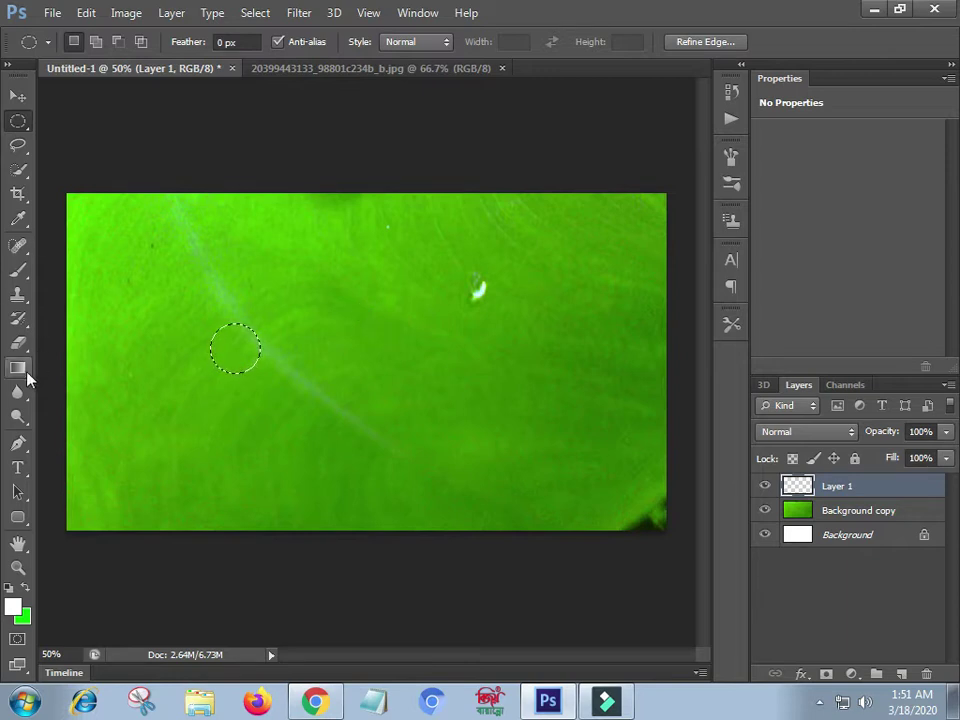
pyautogui.click(20, 368)
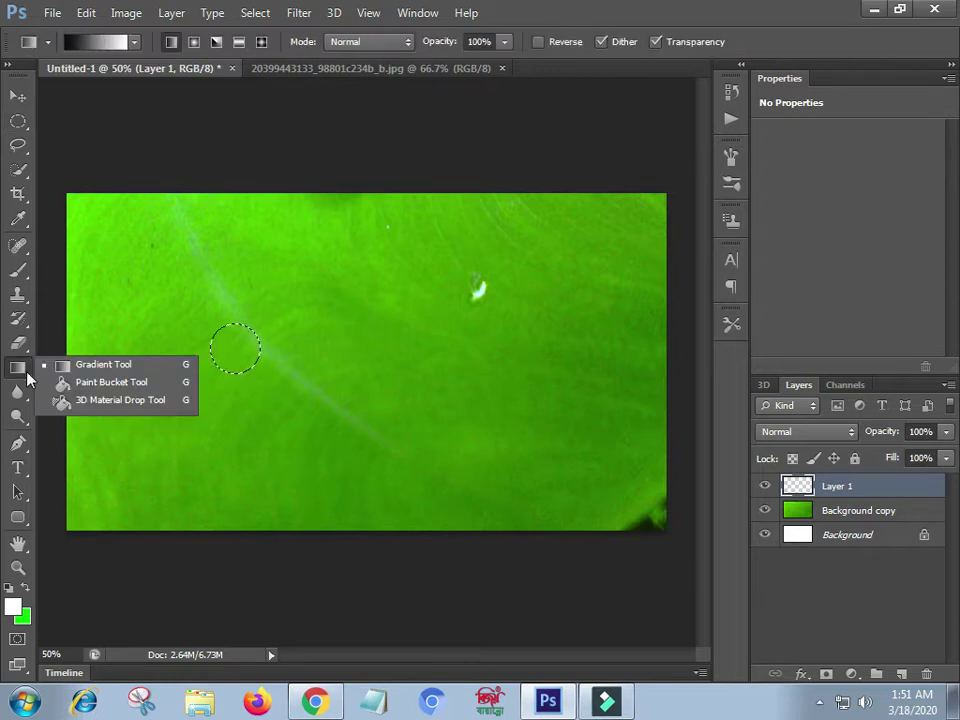
# Fill the circle with a diagonal black-to-white gradient, then deselect.
pyautogui.click(98, 367)
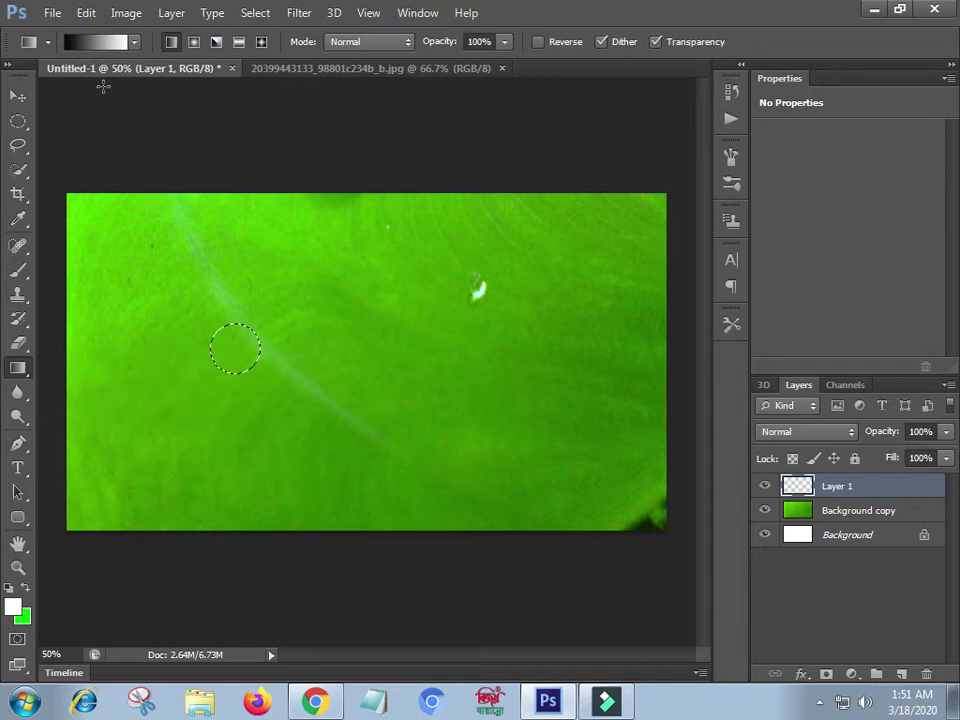
pyautogui.click(134, 45)
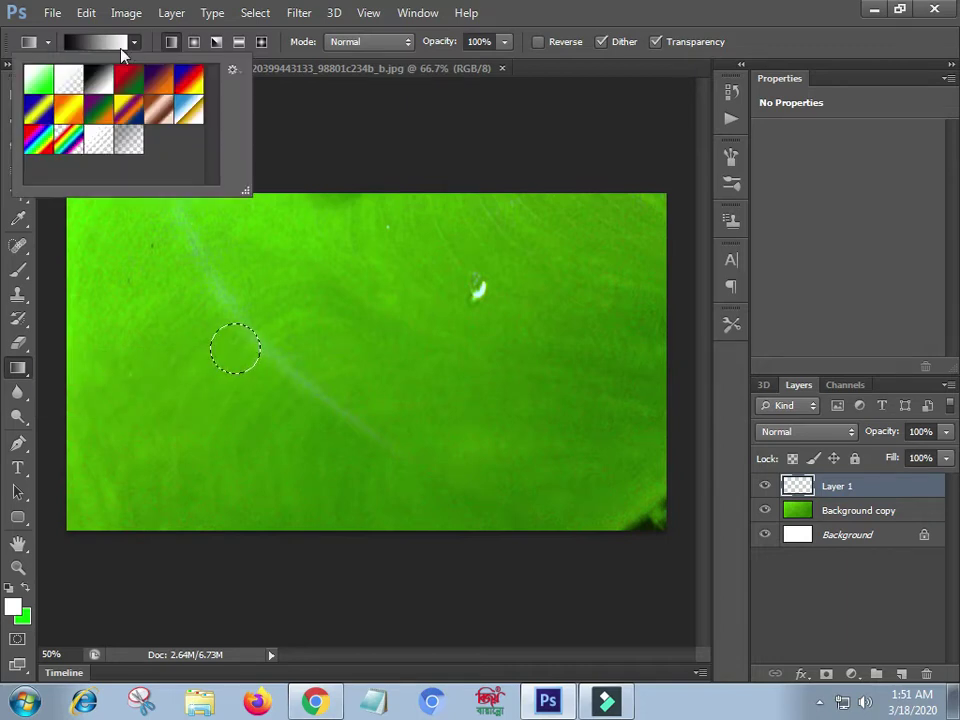
pyautogui.doubleClick(101, 83)
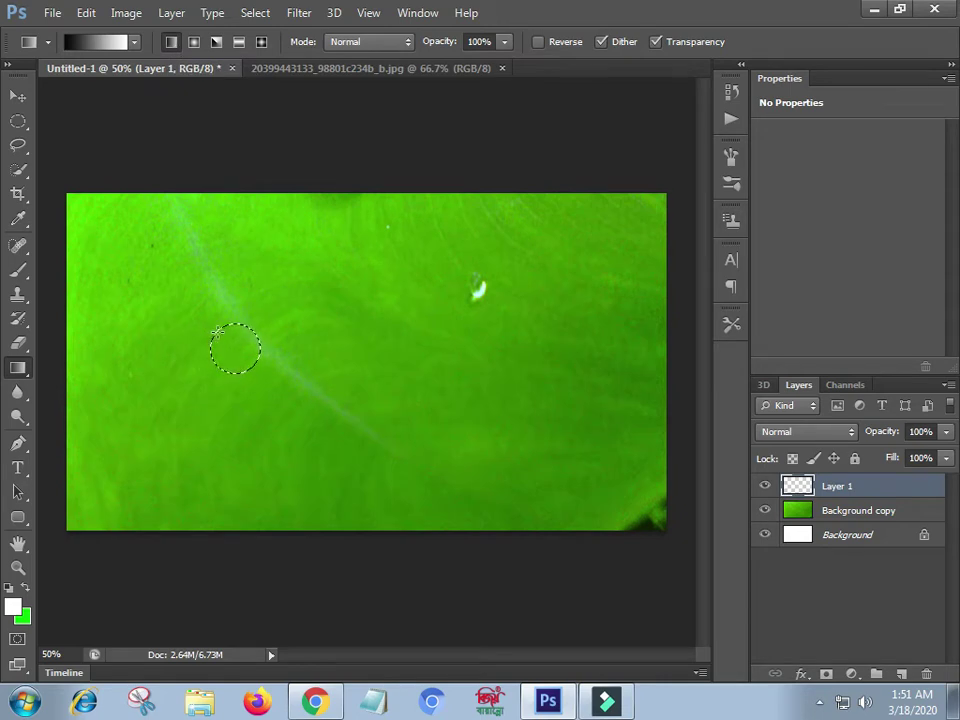
pyautogui.moveTo(217, 332); pyautogui.dragTo(248, 362)
pyautogui.moveTo(253, 366); pyautogui.dragTo(255, 368)
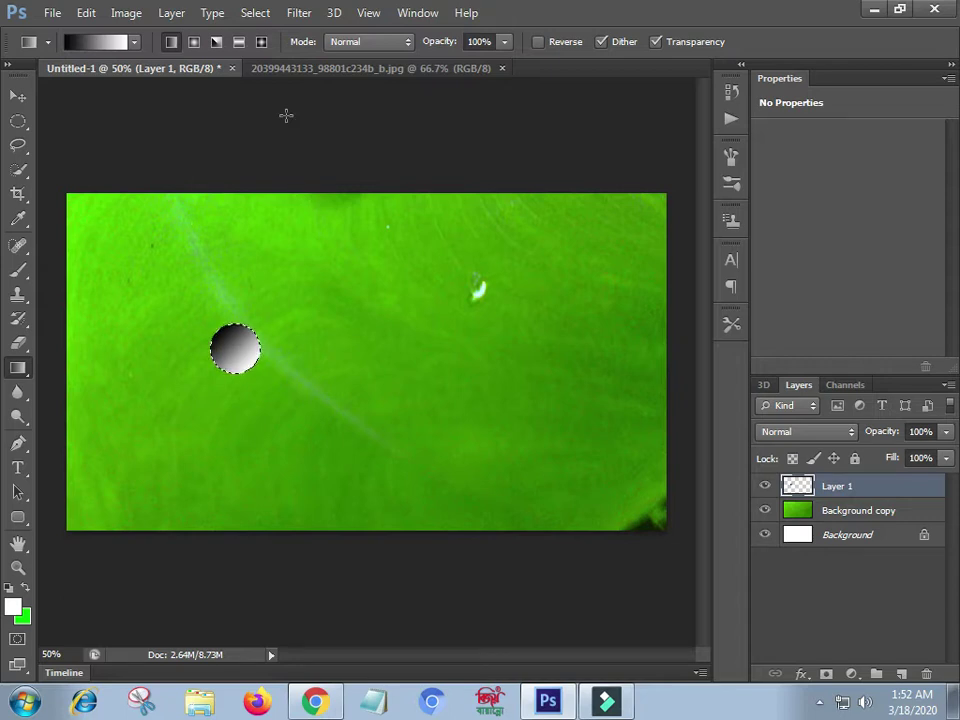
pyautogui.hotkey('ctrl', 'd')
# Change Layer 1's blend mode to Overlay.
pyautogui.click(800, 441)
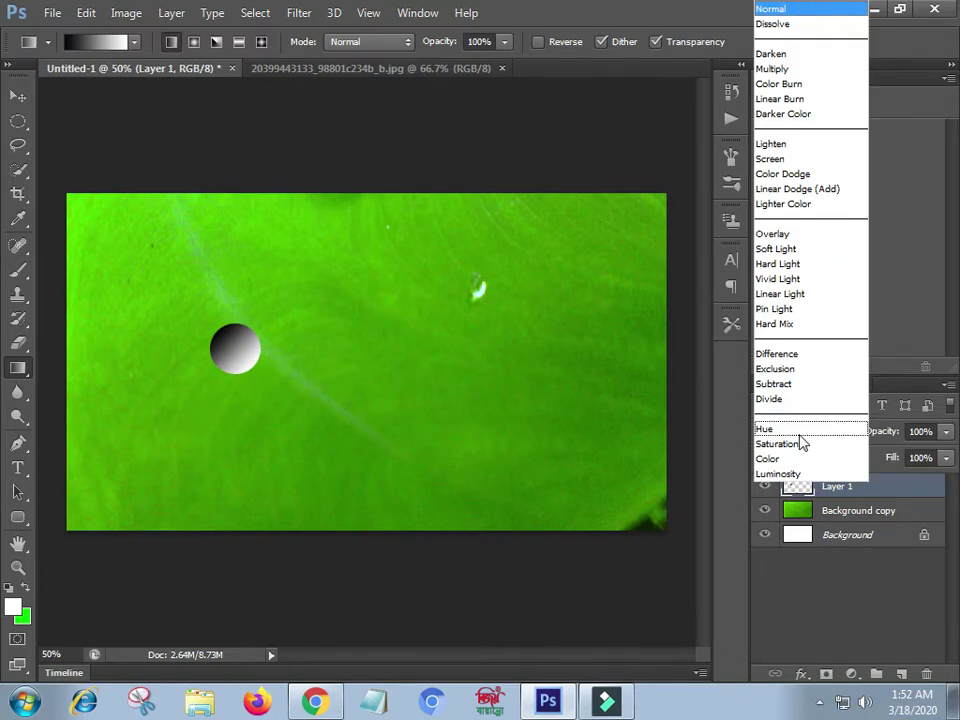
pyautogui.click(784, 236)
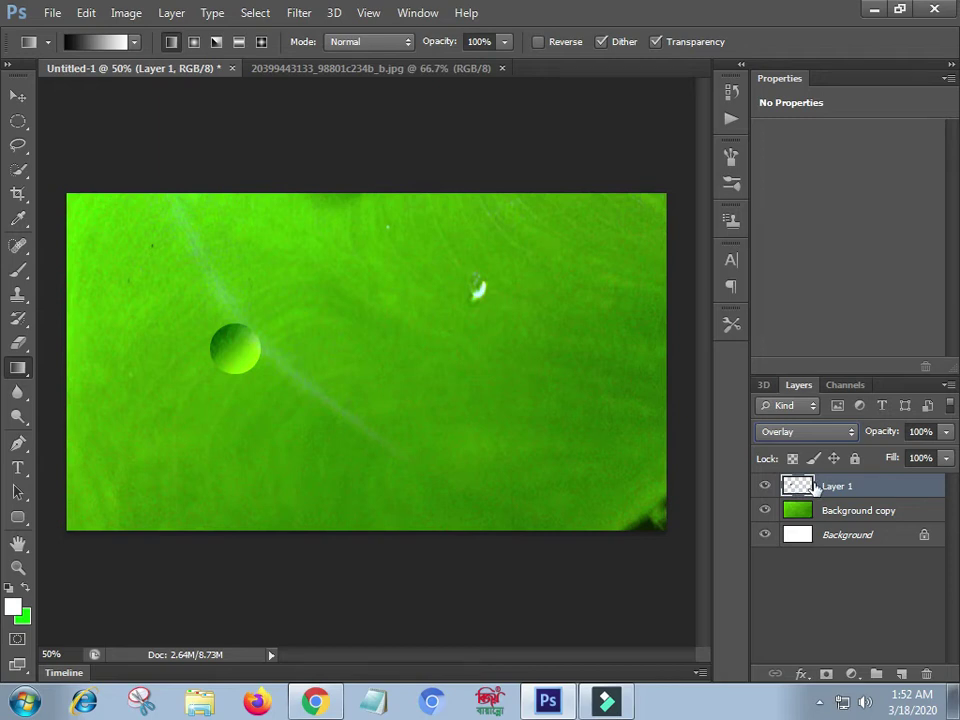
# Give Layer 1 a Linear Burn Inner Shadow: 40% opacity, 30° local angle, 2 px distance.
pyautogui.doubleClick(815, 487)
pyautogui.moveTo(512, 176)
pyautogui.mouseDown()
pyautogui.moveTo(569, 135)
pyautogui.moveTo(568, 143)
pyautogui.mouseUp()
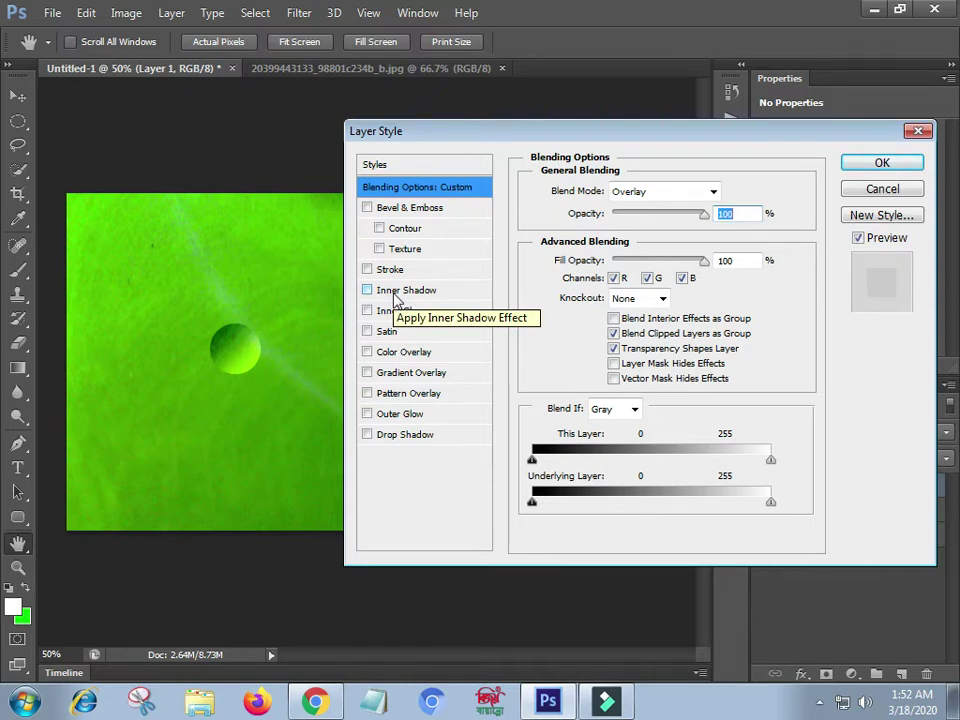
pyautogui.click(395, 292)
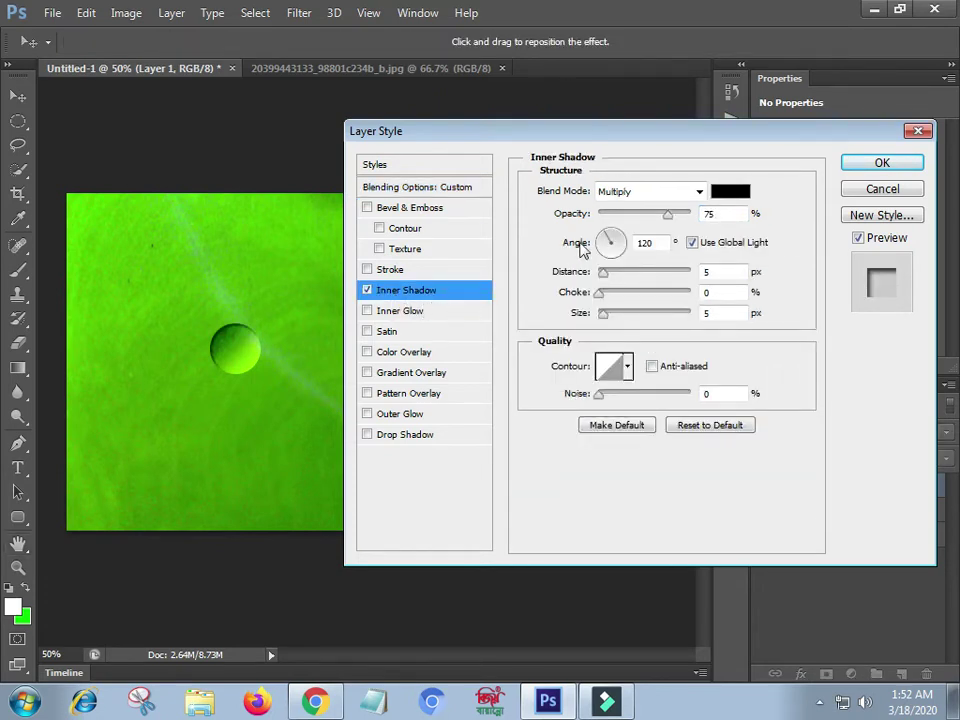
pyautogui.click(645, 196)
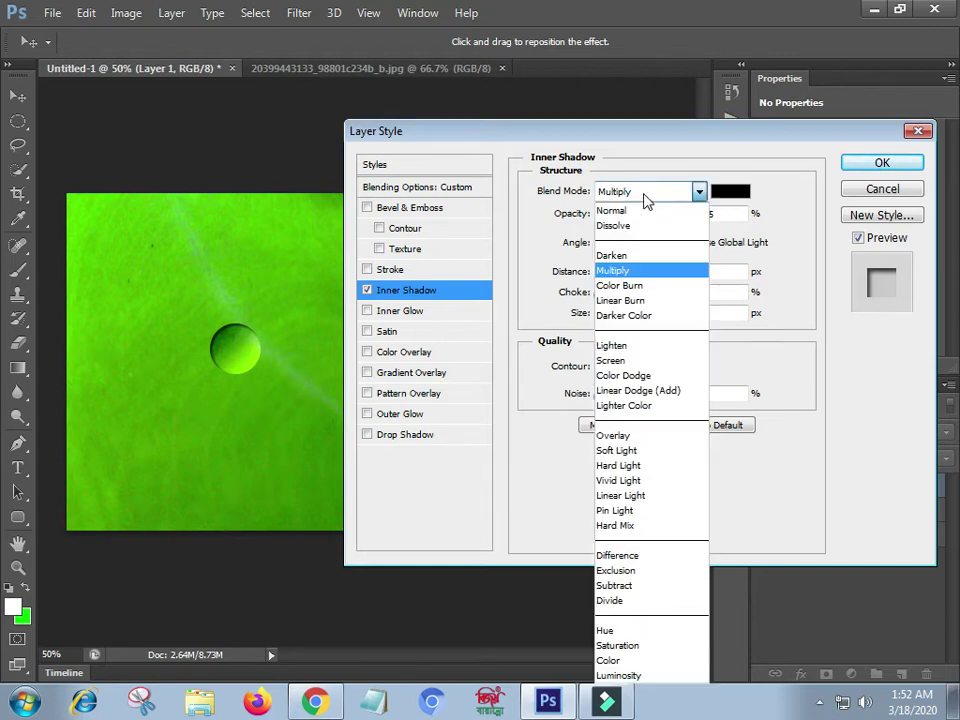
pyautogui.click(636, 301)
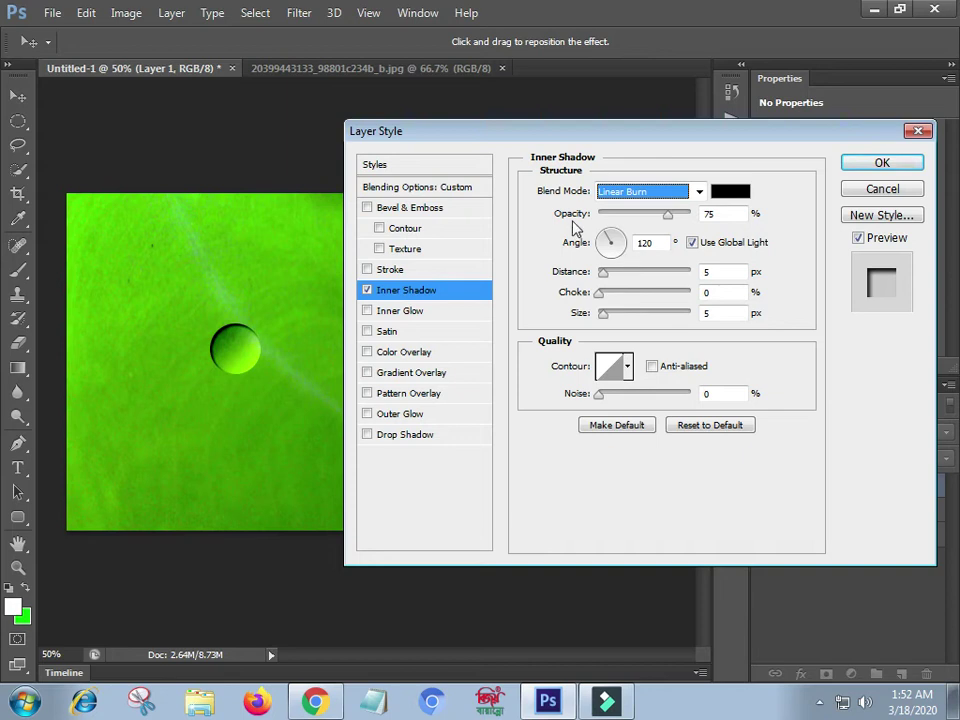
pyautogui.doubleClick(707, 214)
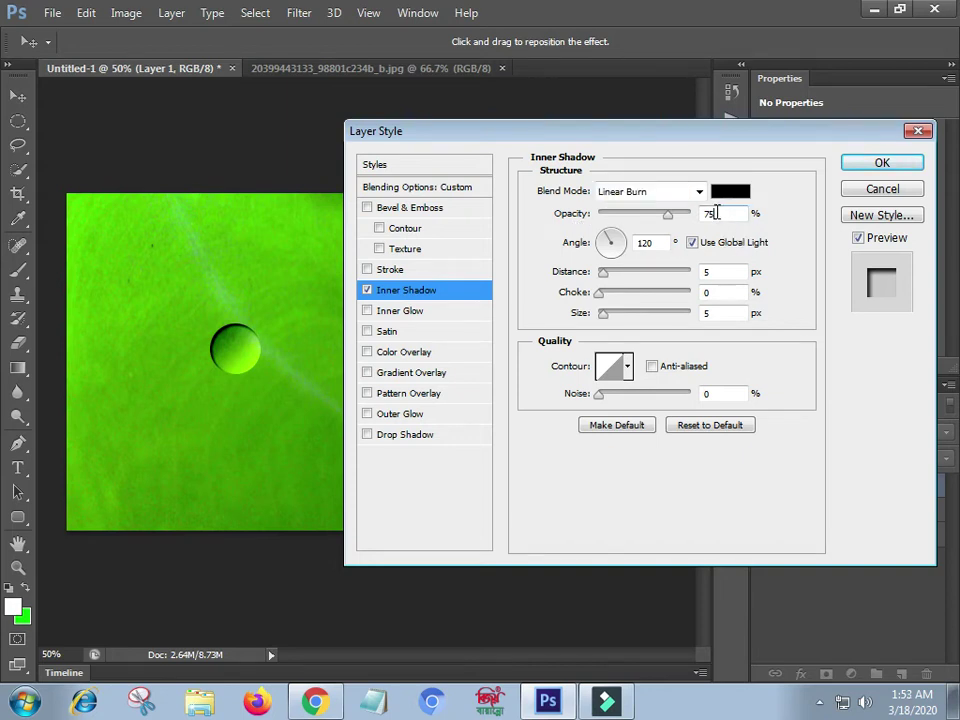
pyautogui.write('40')
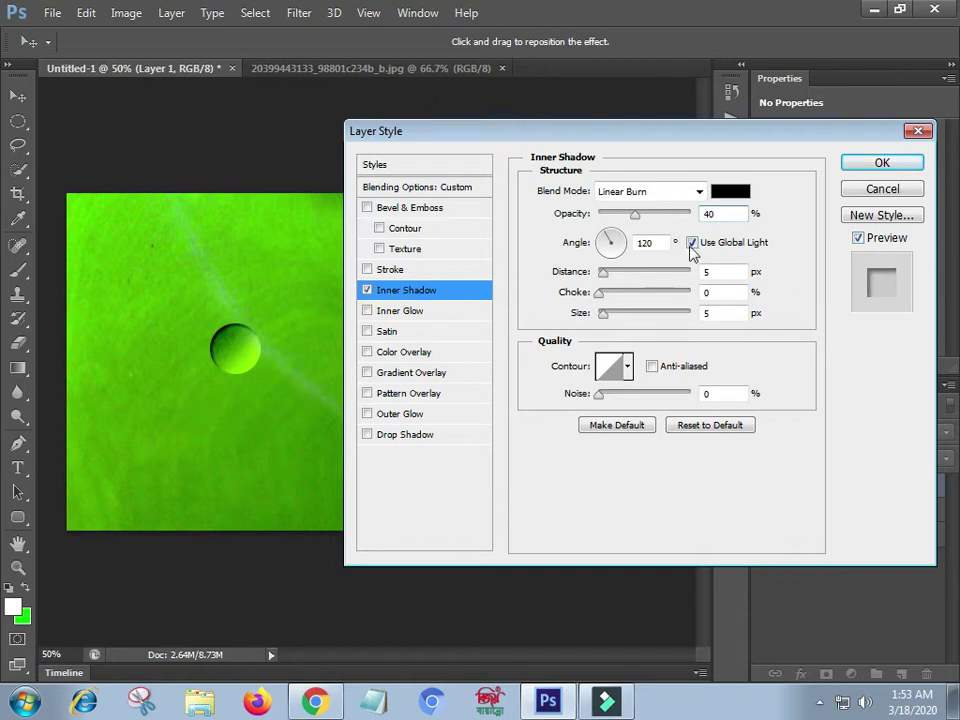
pyautogui.click(693, 245)
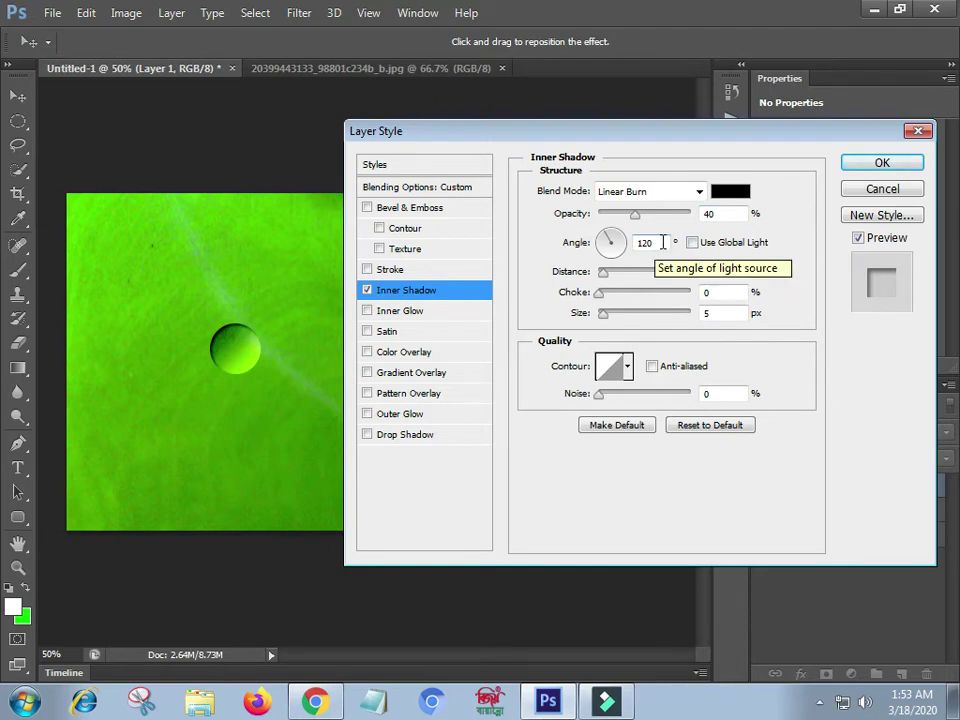
pyautogui.click(662, 242)
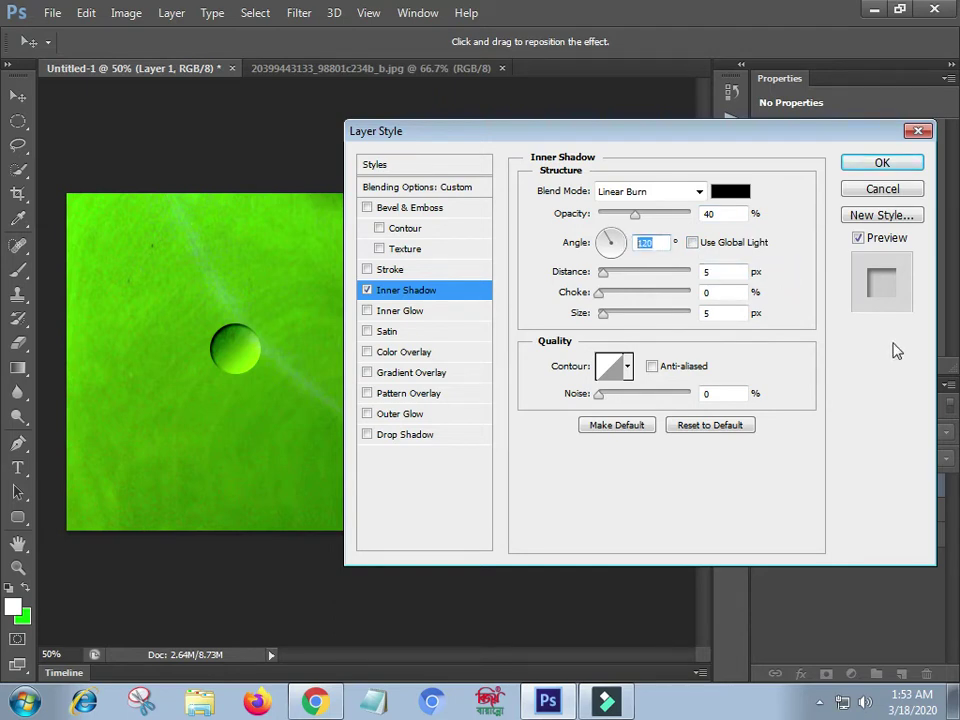
pyautogui.write('30')
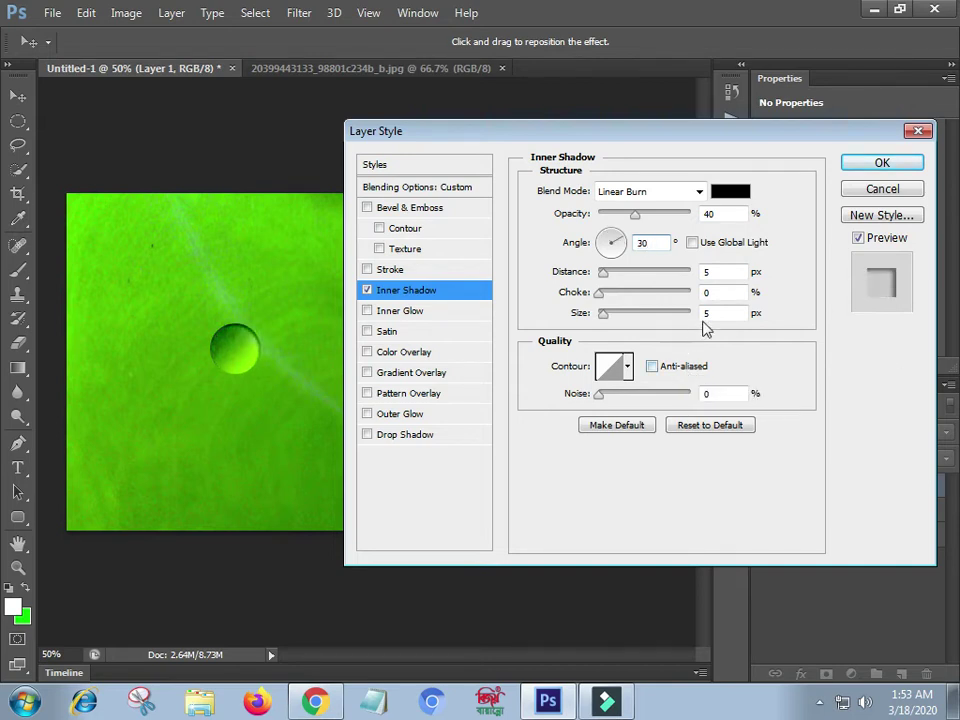
pyautogui.doubleClick(706, 272)
pyautogui.write('2')
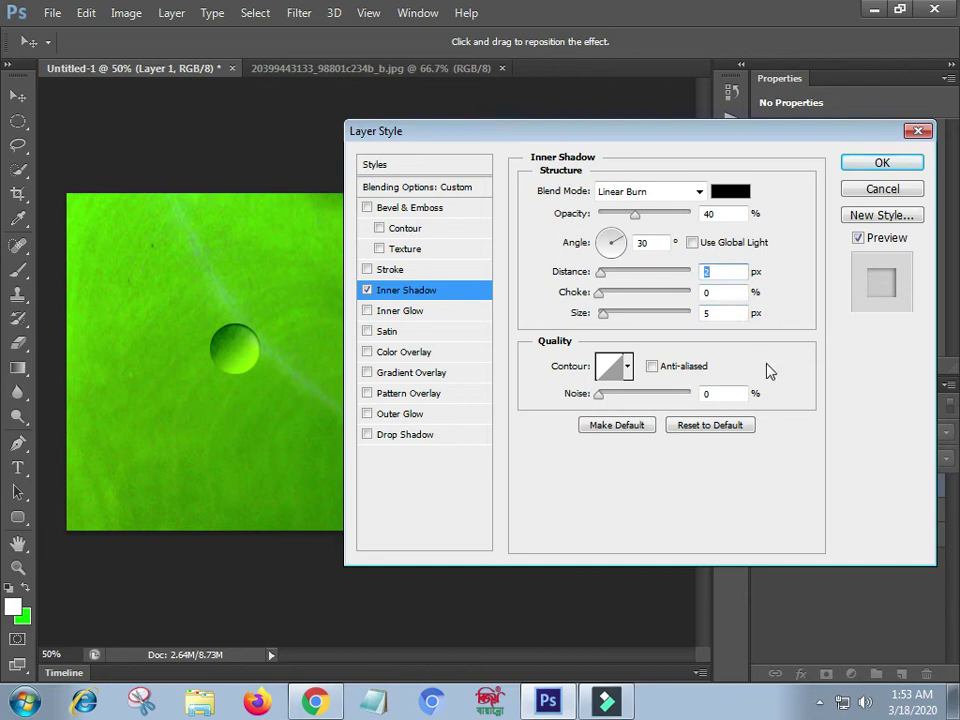
pyautogui.click(401, 437)
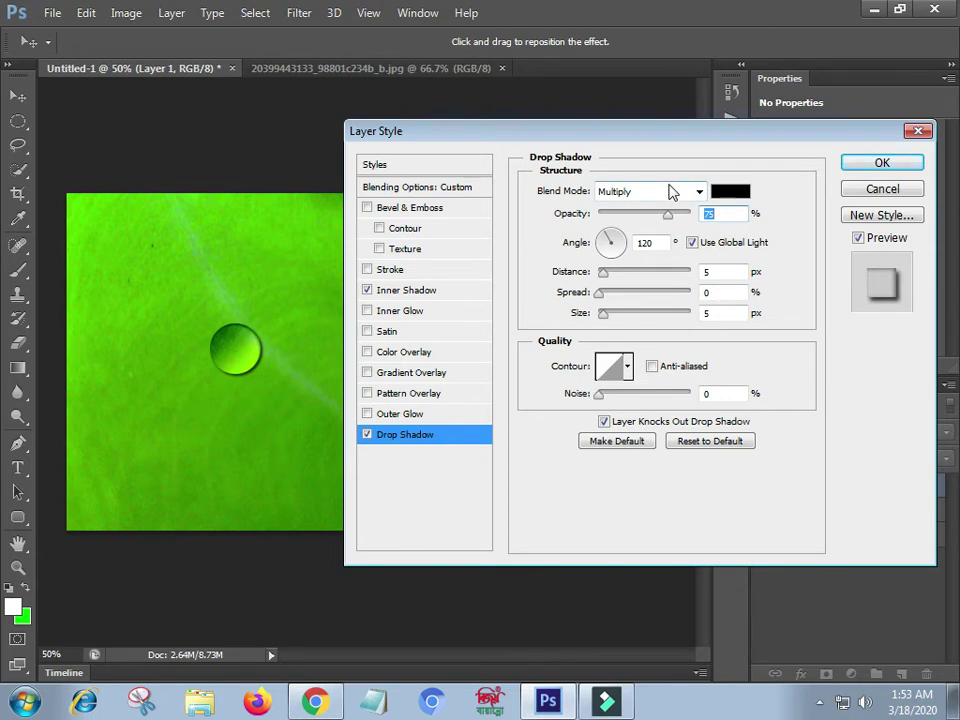
# Set a Linear Burn Drop Shadow at 30%, 127° local angle, 10 px distance, 14 px size, and apply.
pyautogui.click(669, 194)
pyautogui.click(647, 300)
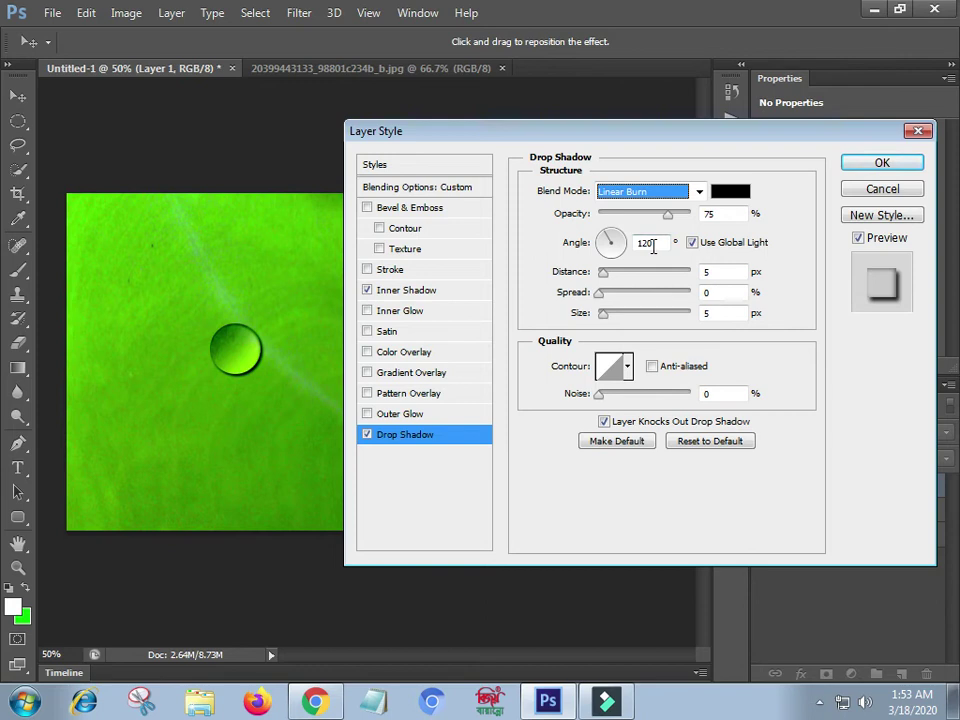
pyautogui.click(709, 213)
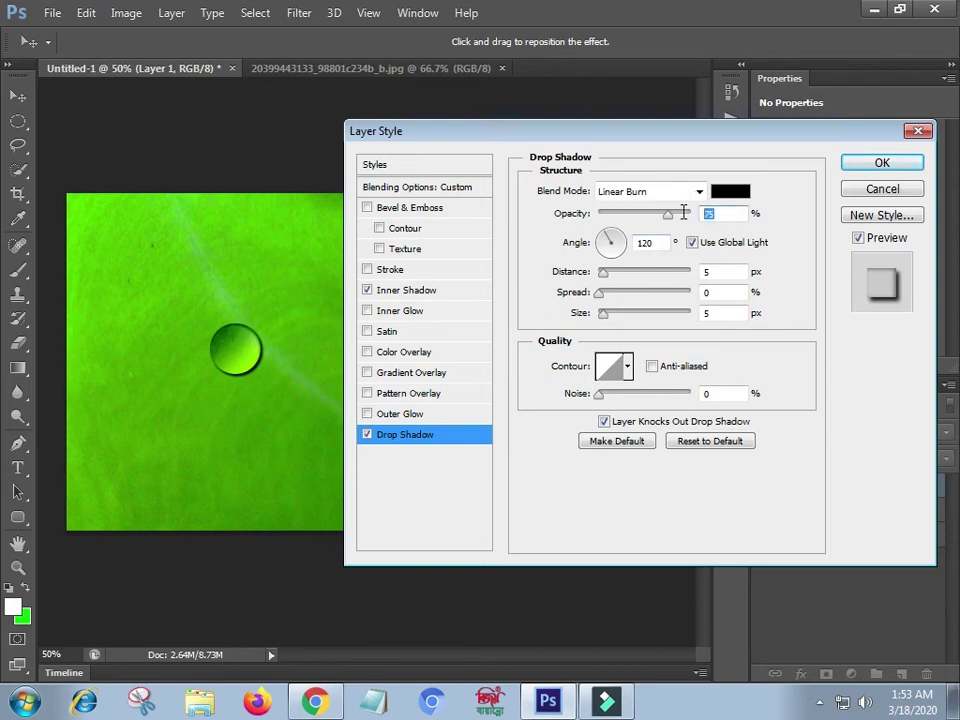
pyautogui.write('30')
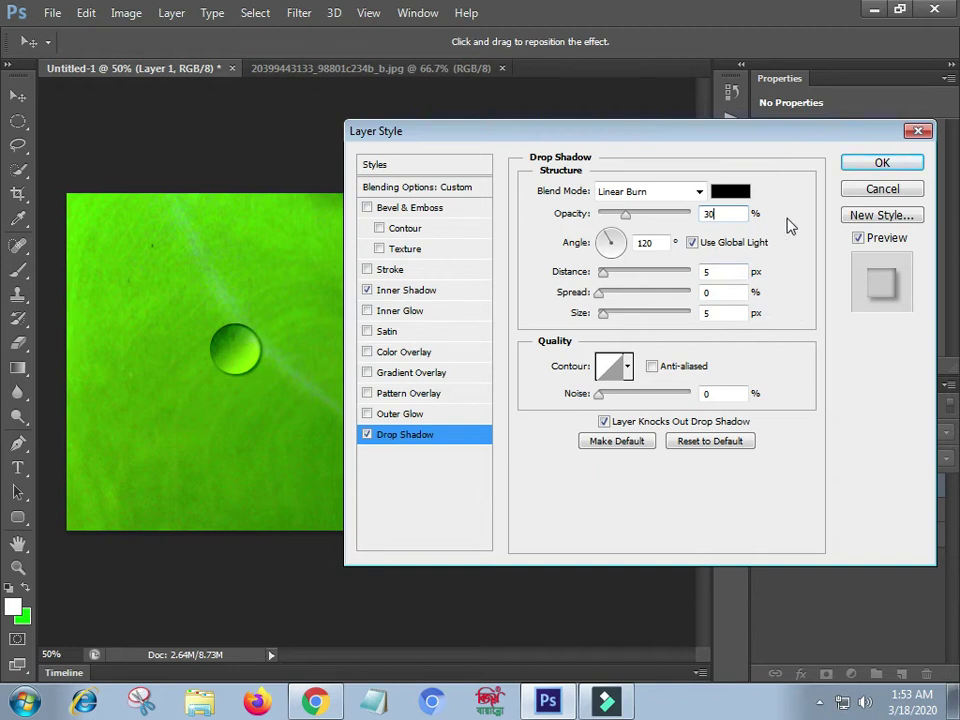
pyautogui.click(692, 243)
pyautogui.doubleClick(645, 243)
pyautogui.write('127')
pyautogui.press('Return')
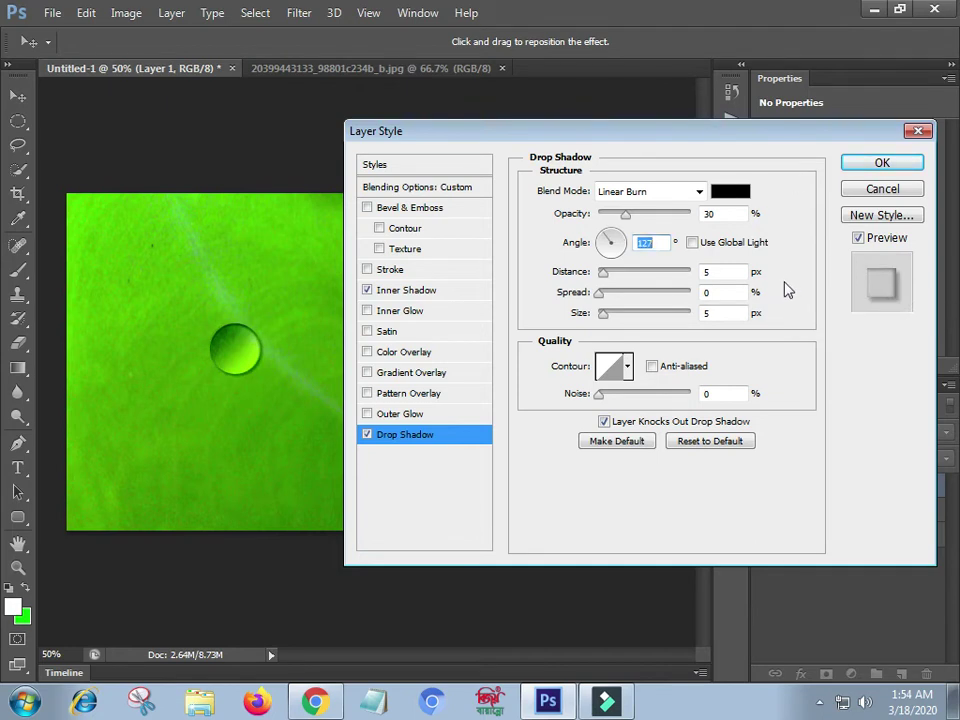
pyautogui.doubleClick(723, 272)
pyautogui.write('10')
pyautogui.doubleClick(712, 313)
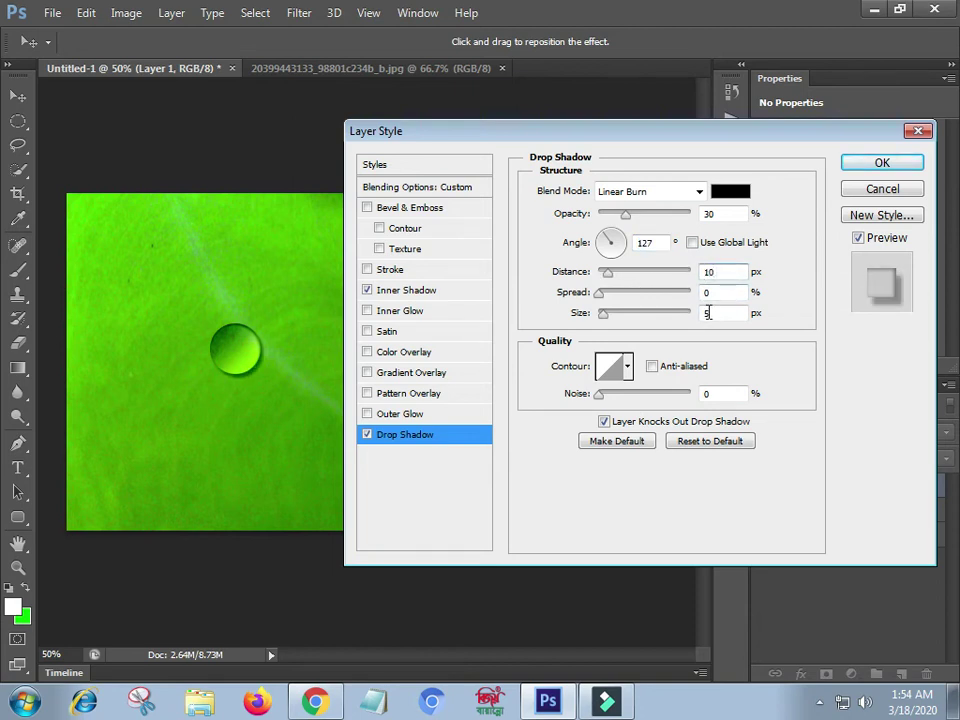
pyautogui.write('14')
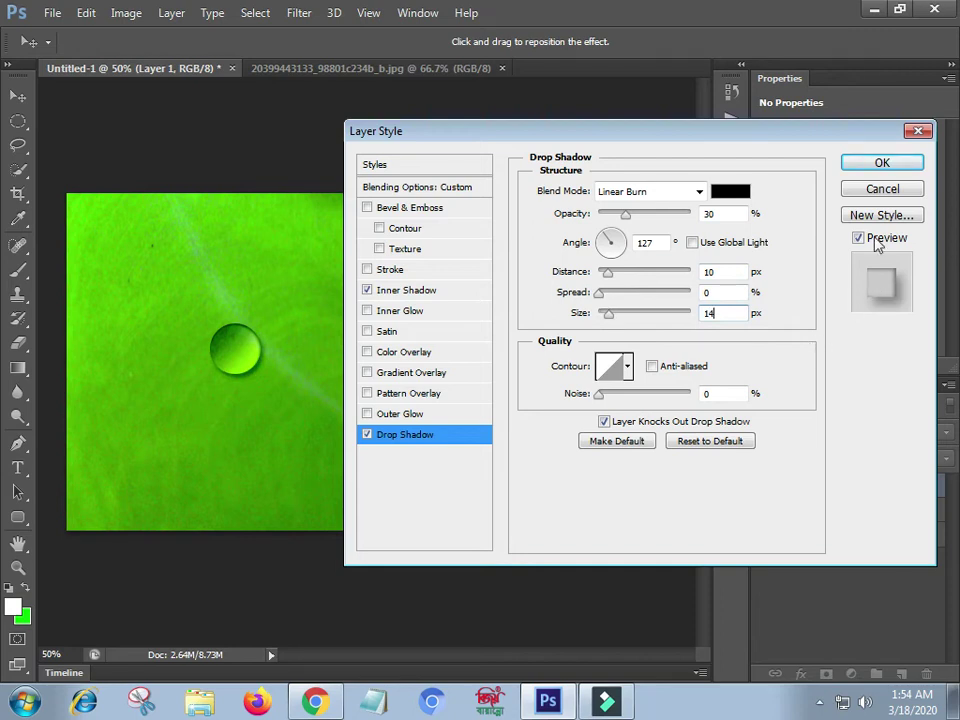
pyautogui.click(882, 162)
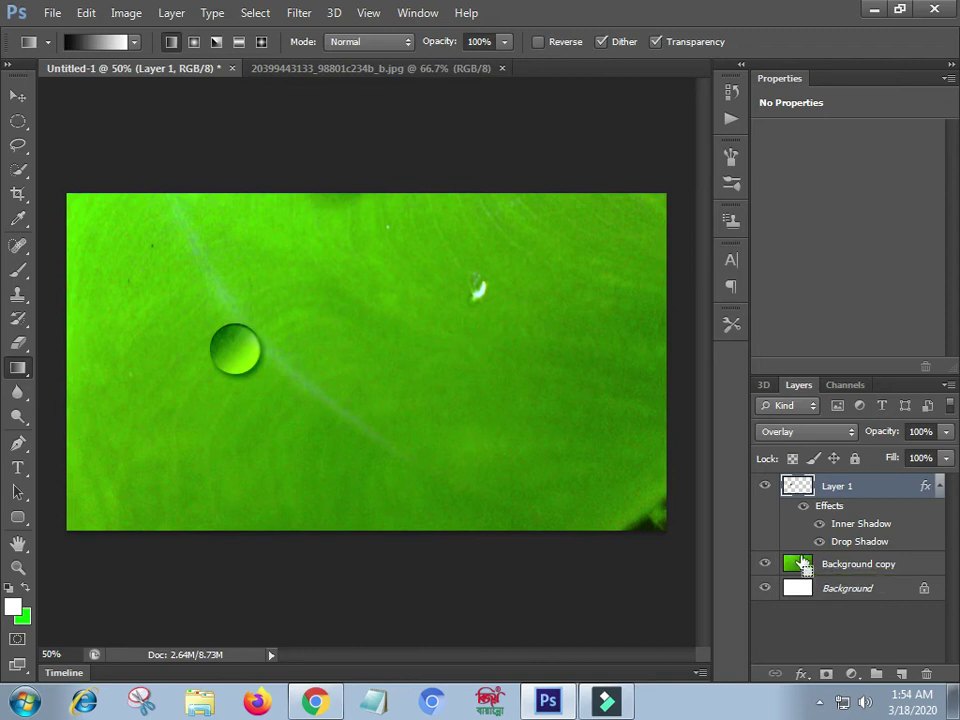
# Group Layer 1, undo the grouping, then duplicate the layer with its effects as Layer 1 copy.
pyautogui.hotkey('ctrl', 'g')
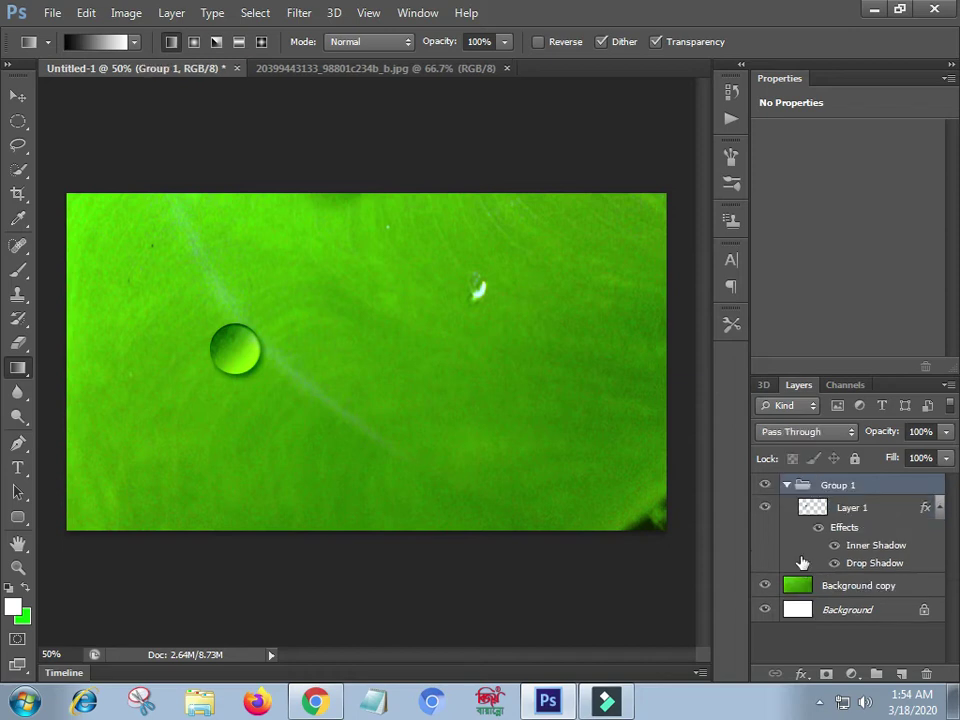
pyautogui.hotkey('ctrl', 'z')
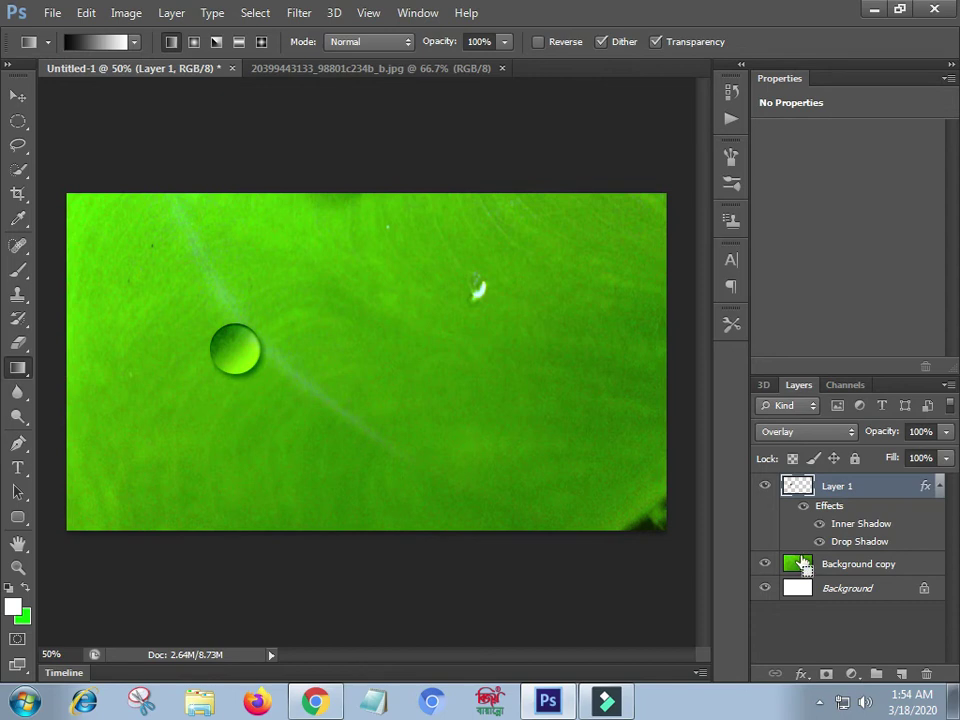
pyautogui.hotkey('ctrl', 'j')
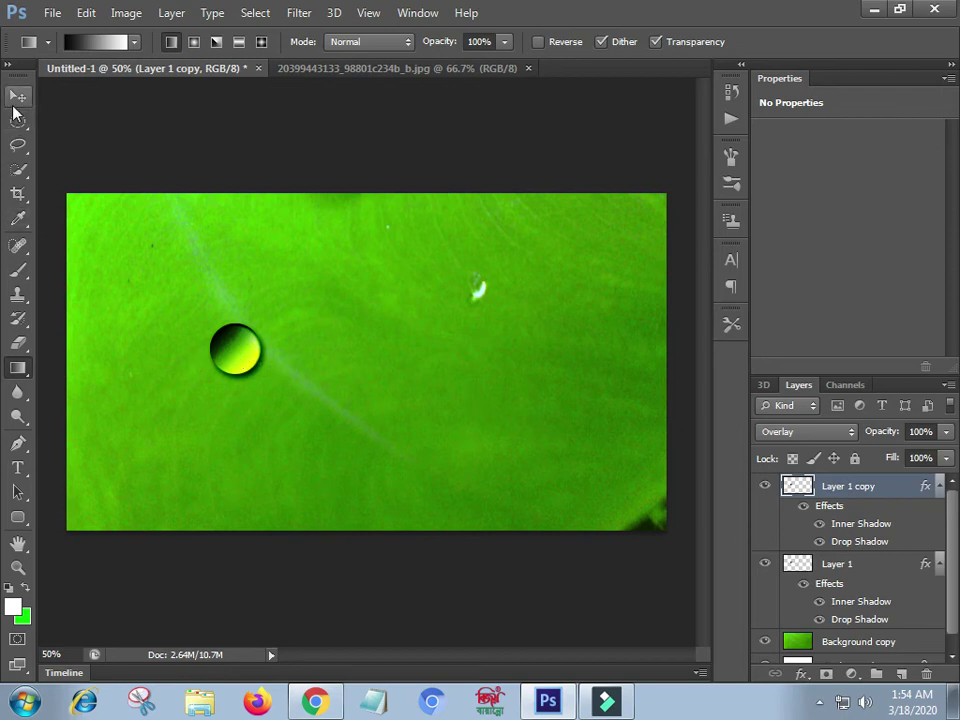
# Move the Layer 1 copy droplet below-right of the original and enlarge it to about 146% by 135%.
pyautogui.click(16, 100)
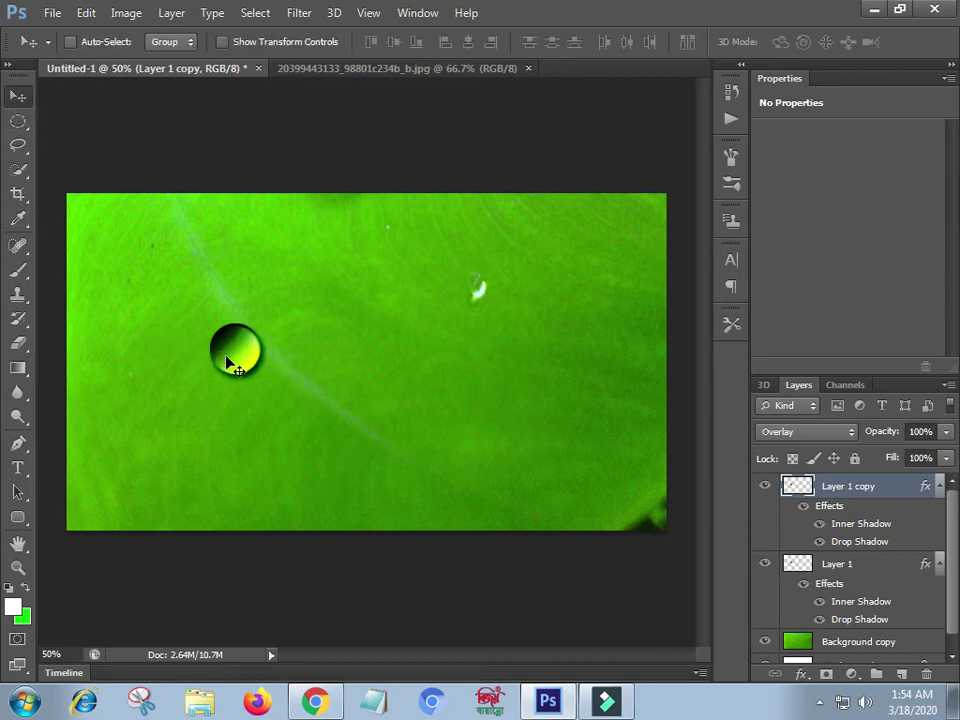
pyautogui.moveTo(228, 363); pyautogui.dragTo(282, 428)
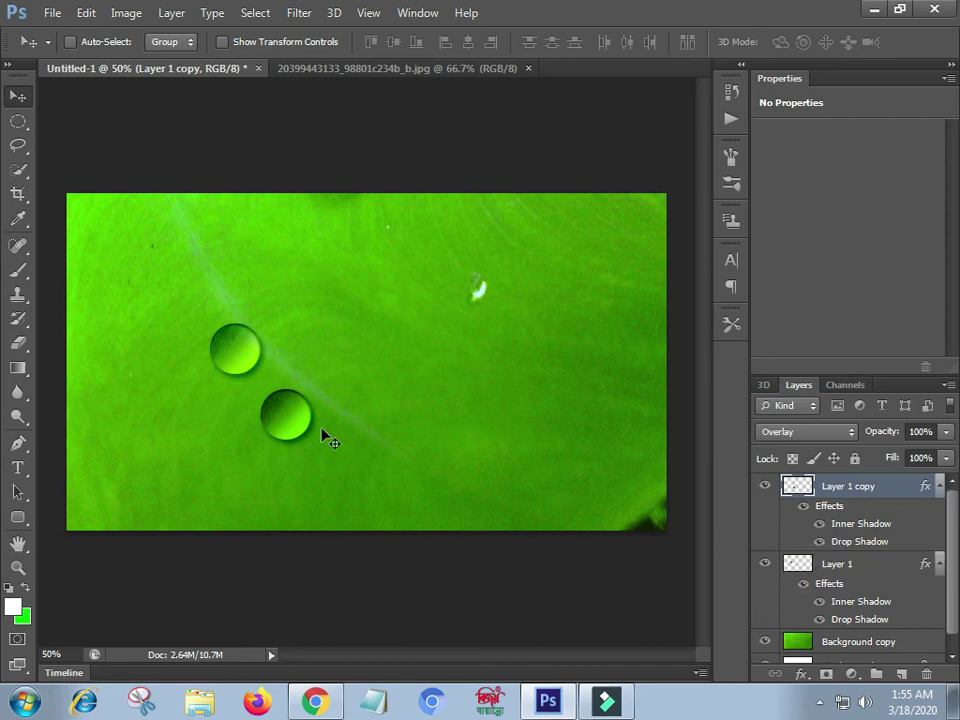
pyautogui.hotkey('ctrl', 't')
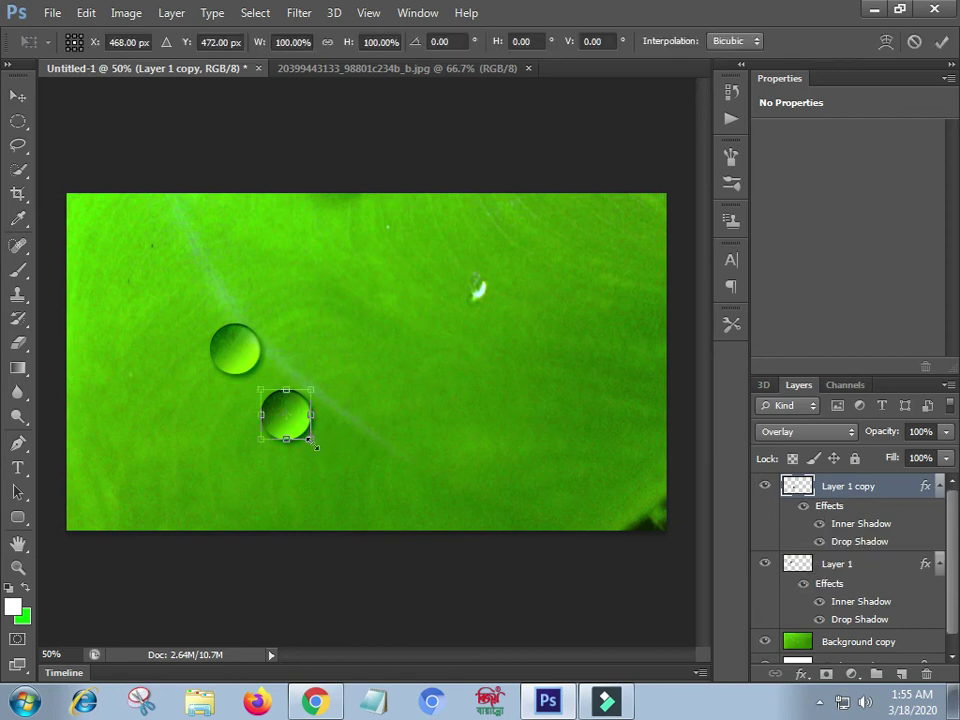
pyautogui.moveTo(317, 449); pyautogui.dragTo(337, 462)
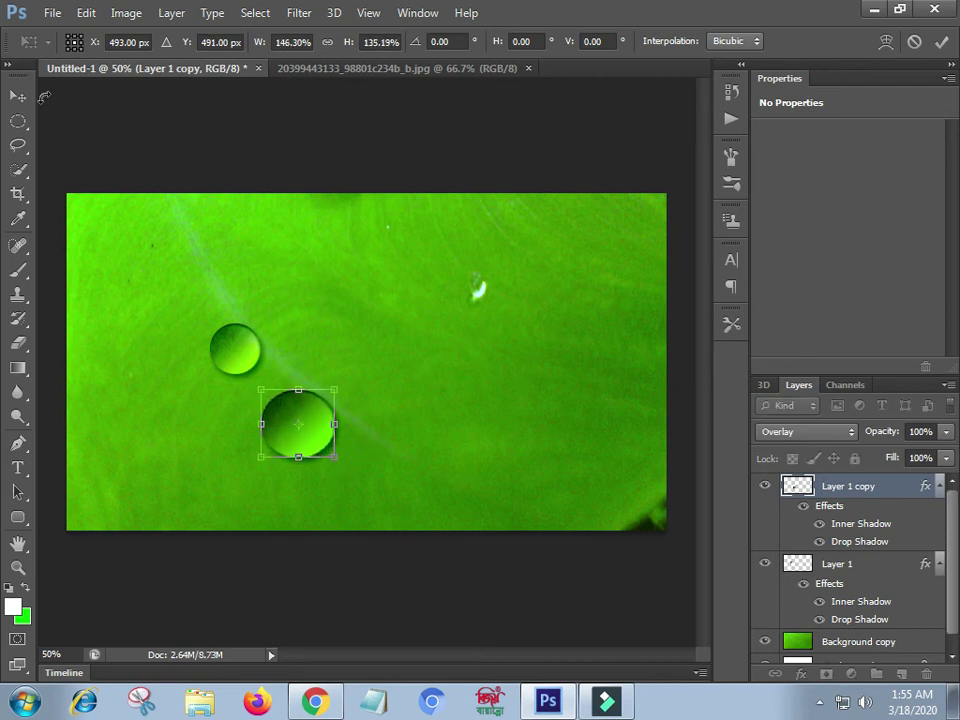
pyautogui.click(19, 95)
pyautogui.click(427, 274)
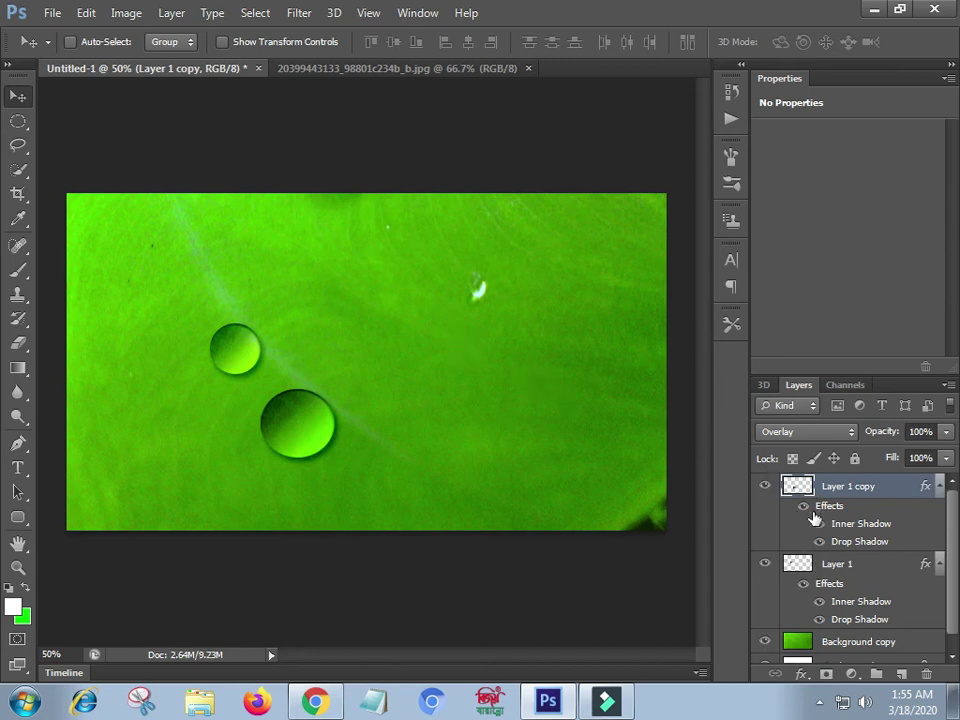
# Group both droplet layers into Group 1, duplicate it, and shift Group 1 copy up-right.
pyautogui.keyDown('ctrl'); pyautogui.click(836, 563); pyautogui.keyUp('ctrl')
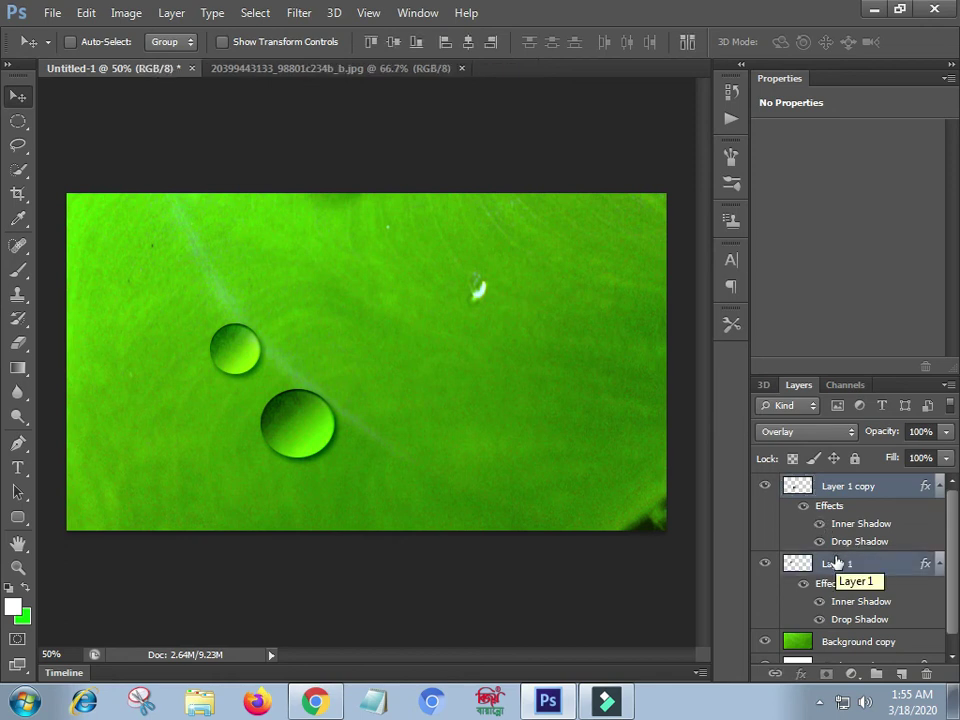
pyautogui.hotkey('ctrl', 'g')
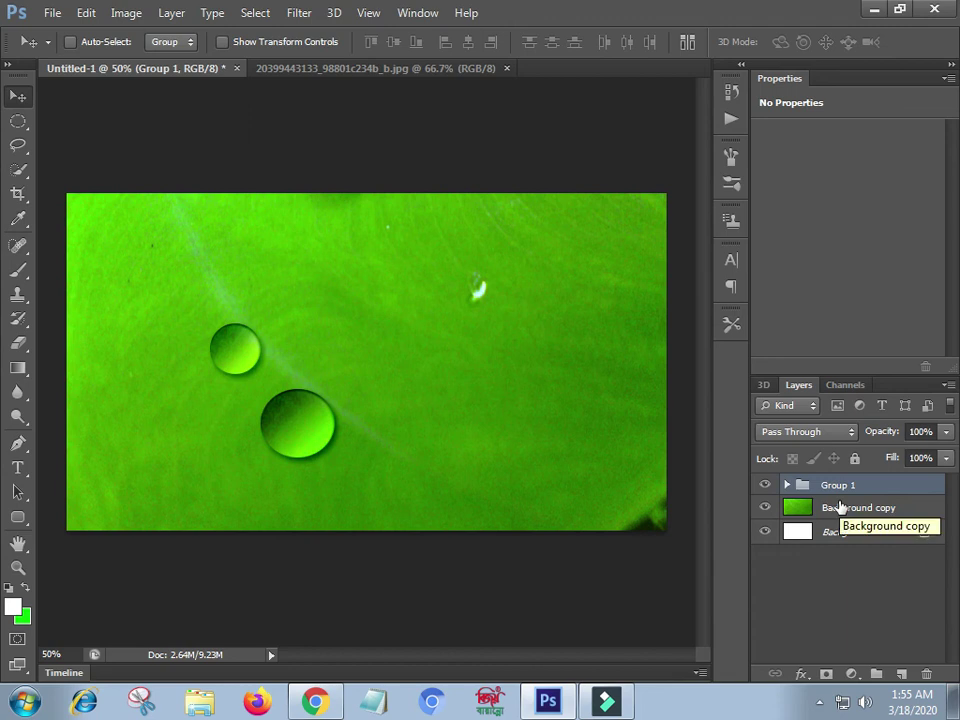
pyautogui.hotkey('ctrl', 'j')
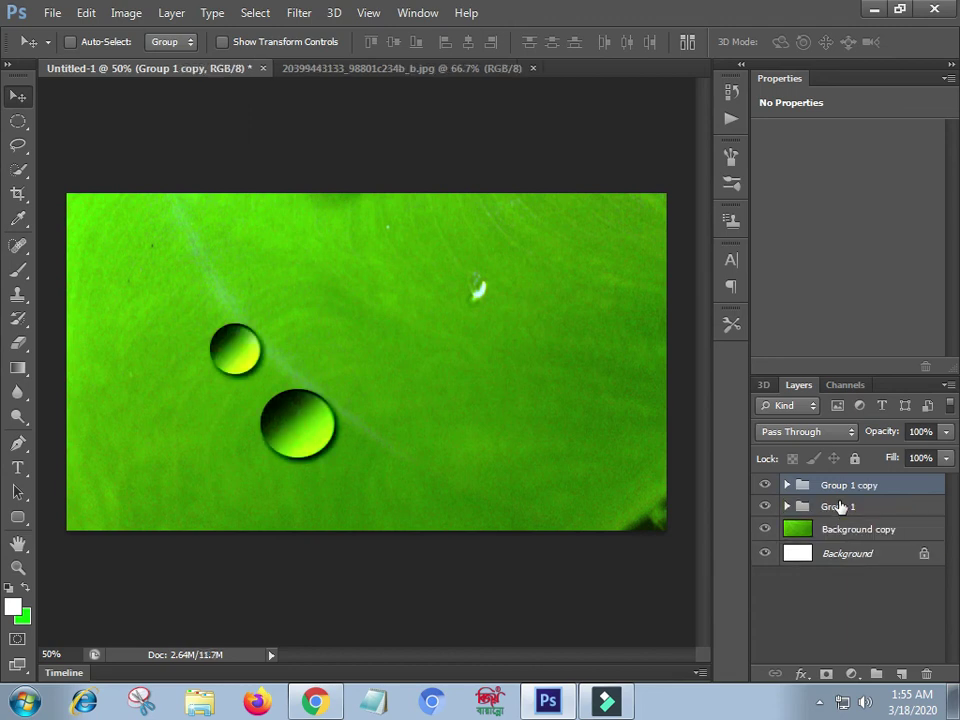
pyautogui.moveTo(317, 431)
pyautogui.mouseDown()
pyautogui.moveTo(450, 380)
pyautogui.moveTo(433, 347)
pyautogui.moveTo(371, 332)
pyautogui.moveTo(321, 339)
pyautogui.moveTo(377, 333)
pyautogui.mouseUp()
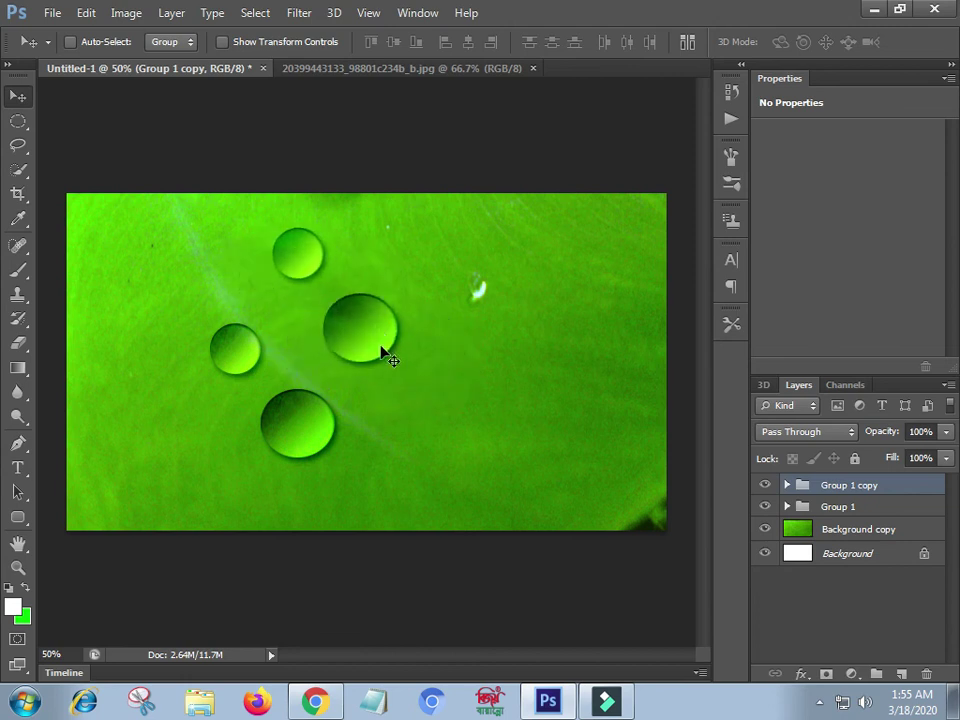
pyautogui.hotkey('ctrl', 't')
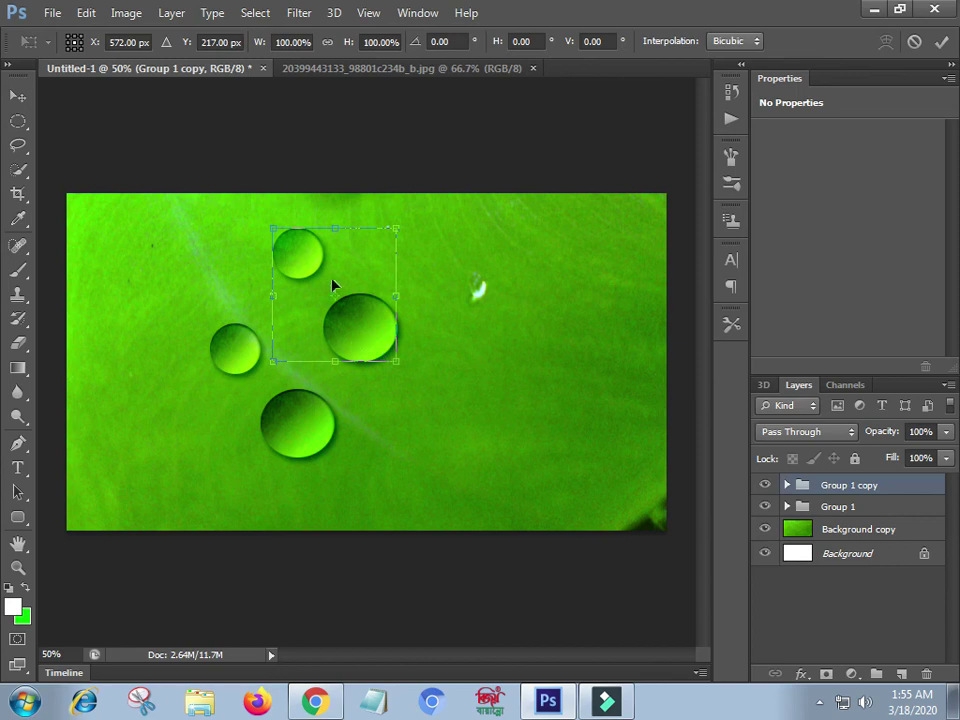
# Shrink Group 1 copy, move it to the leaf's right side, and stretch the drops into tall ovals.
pyautogui.moveTo(393, 232); pyautogui.dragTo(362, 278)
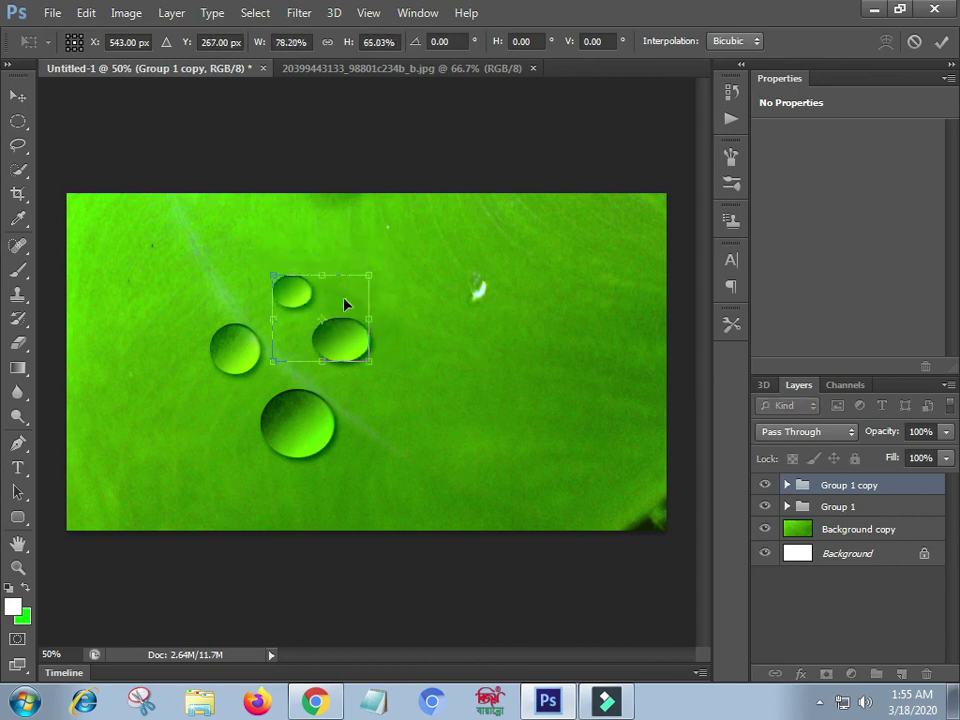
pyautogui.moveTo(340, 307); pyautogui.dragTo(574, 354)
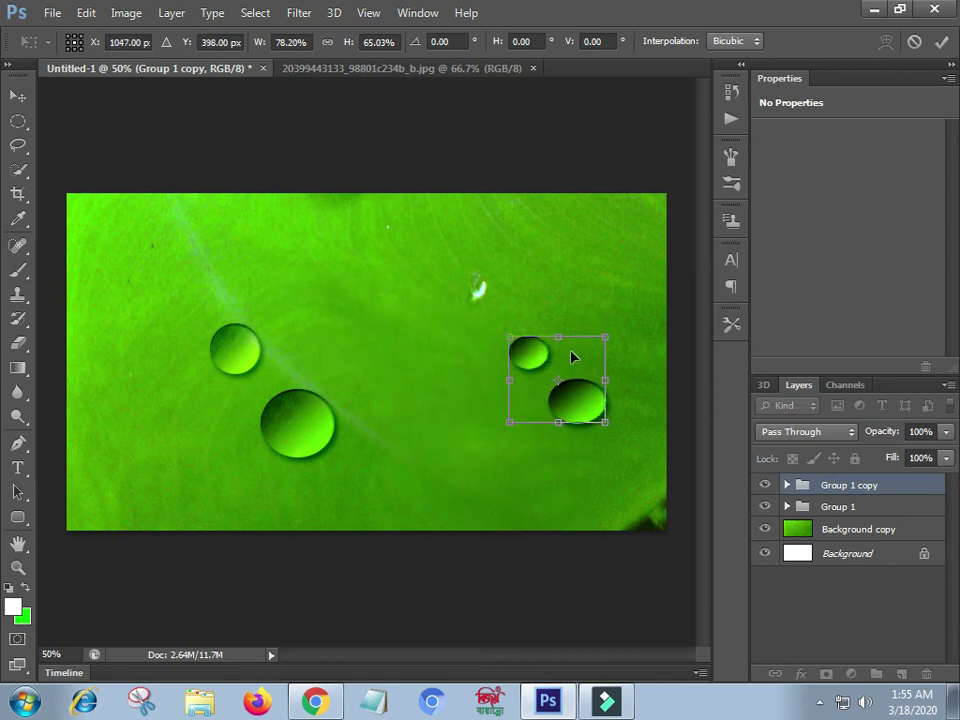
pyautogui.moveTo(561, 411); pyautogui.dragTo(568, 502)
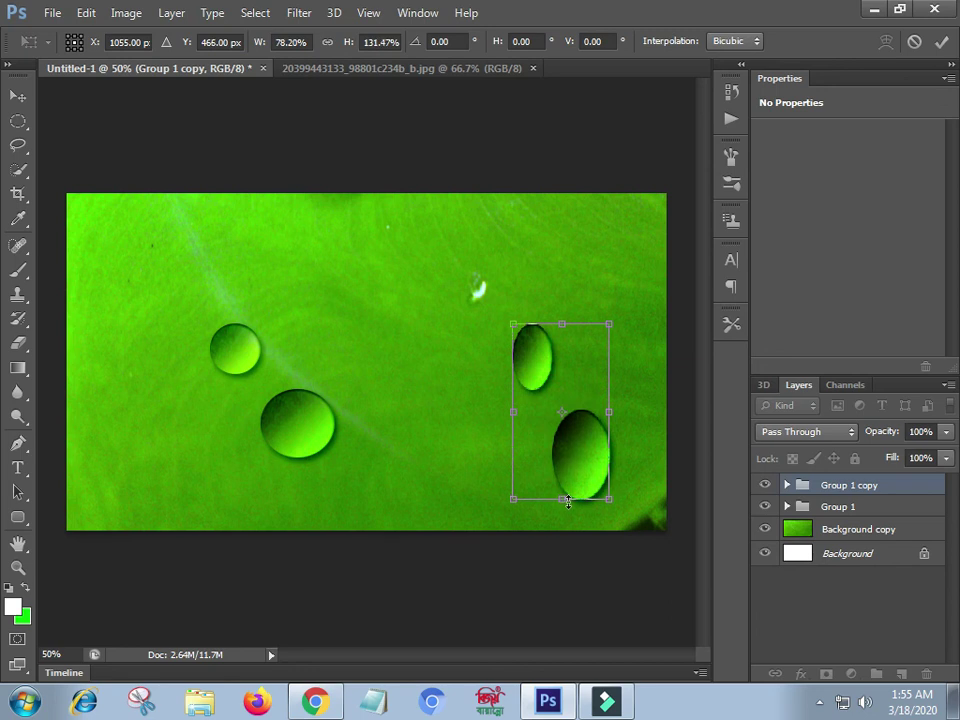
pyautogui.moveTo(561, 413)
pyautogui.mouseDown()
pyautogui.moveTo(536, 403)
pyautogui.moveTo(520, 337)
pyautogui.mouseUp()
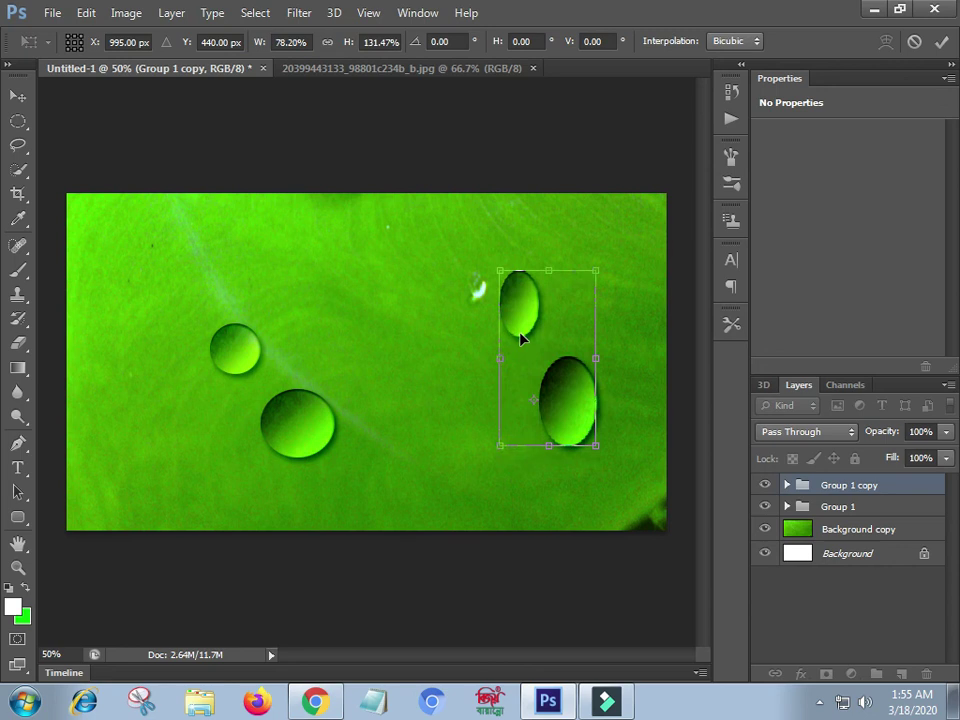
pyautogui.moveTo(545, 350); pyautogui.dragTo(536, 353)
pyautogui.click(14, 94)
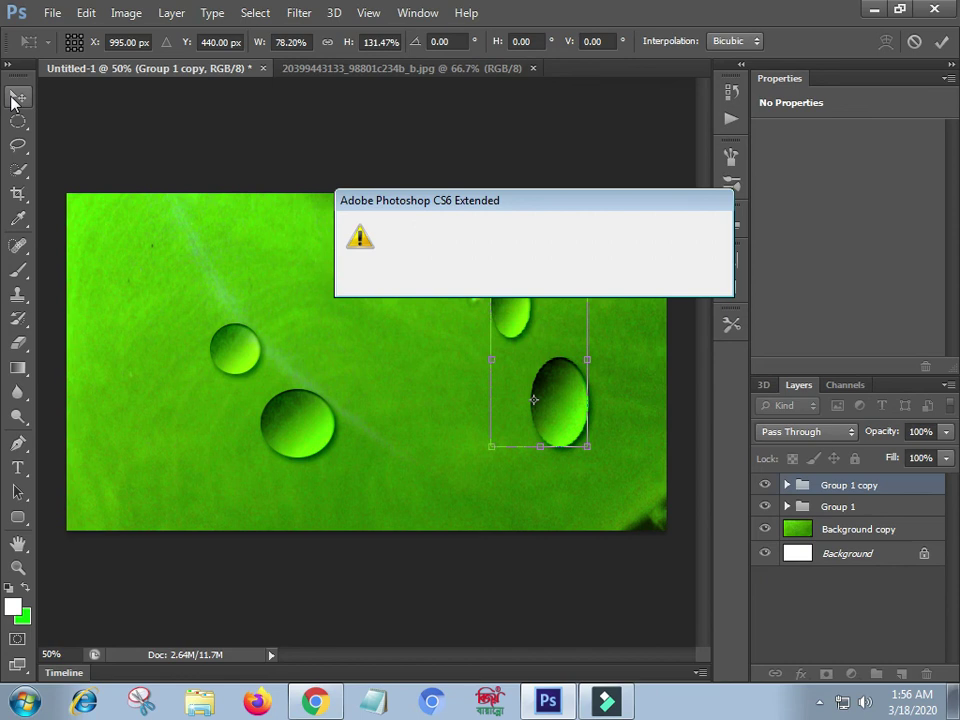
# Apply the transformation and minimize Photoshop to return to the YouTube tutorial.
pyautogui.click(419, 281)
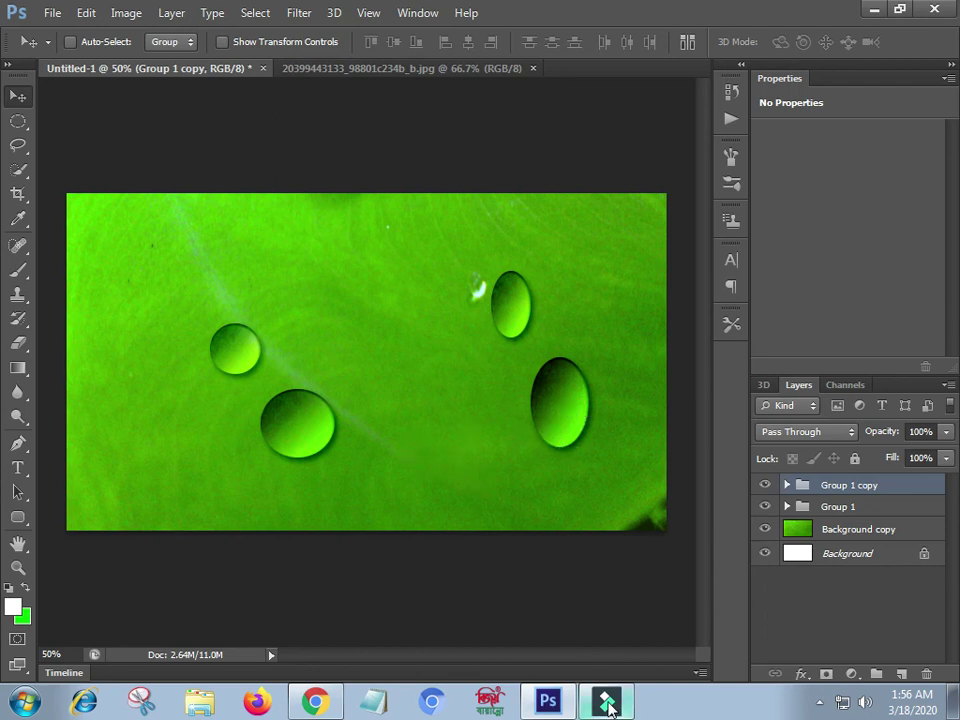
pyautogui.hotkey('alt', 'F9')
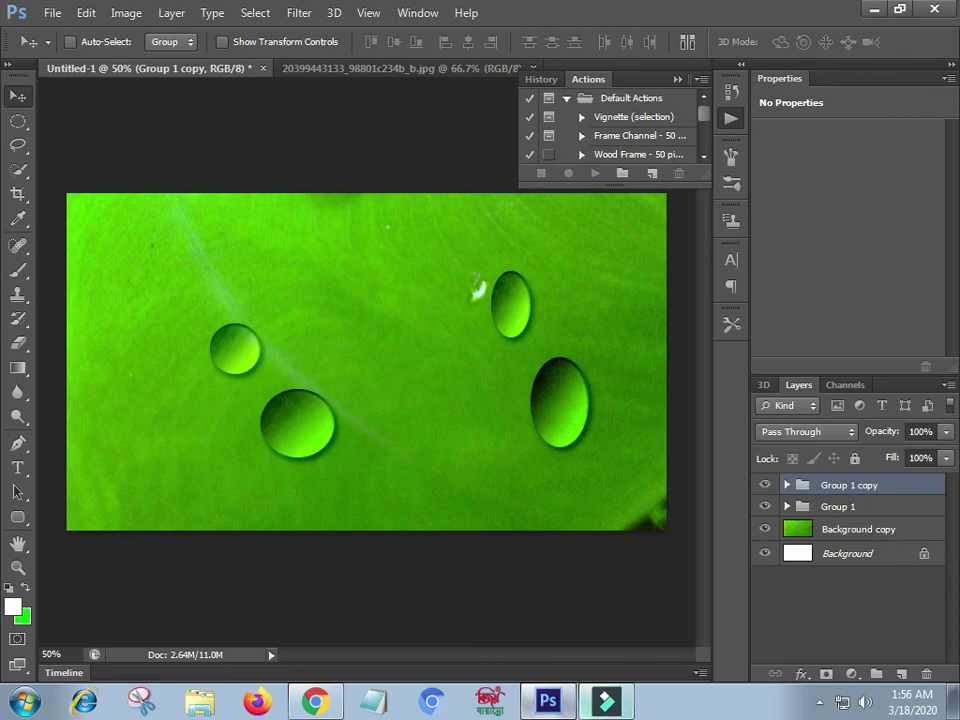
pyautogui.click(566, 706)
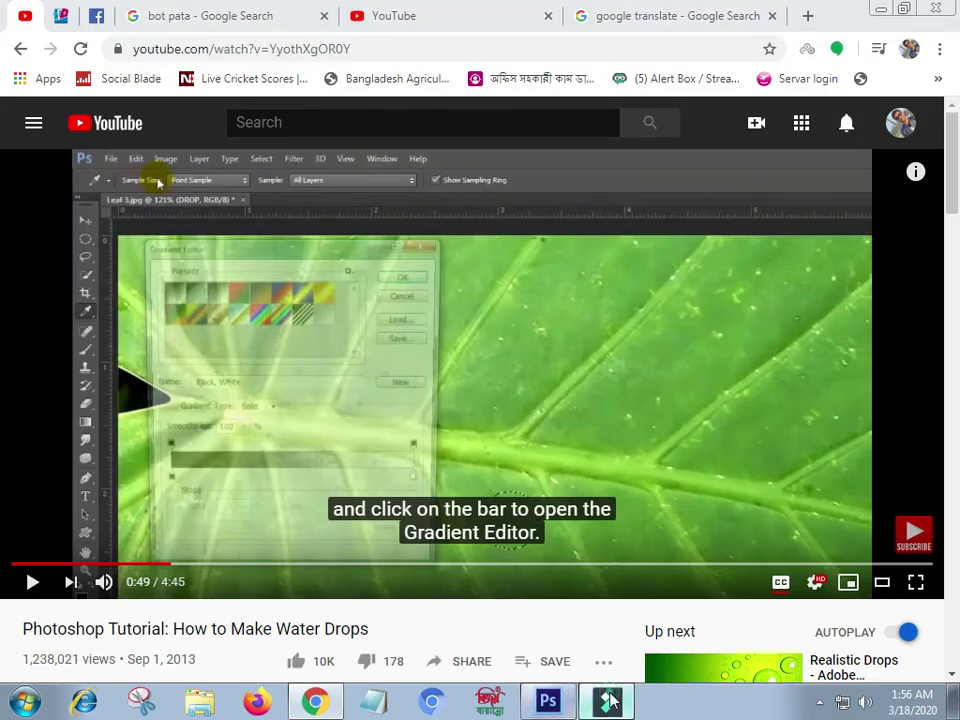